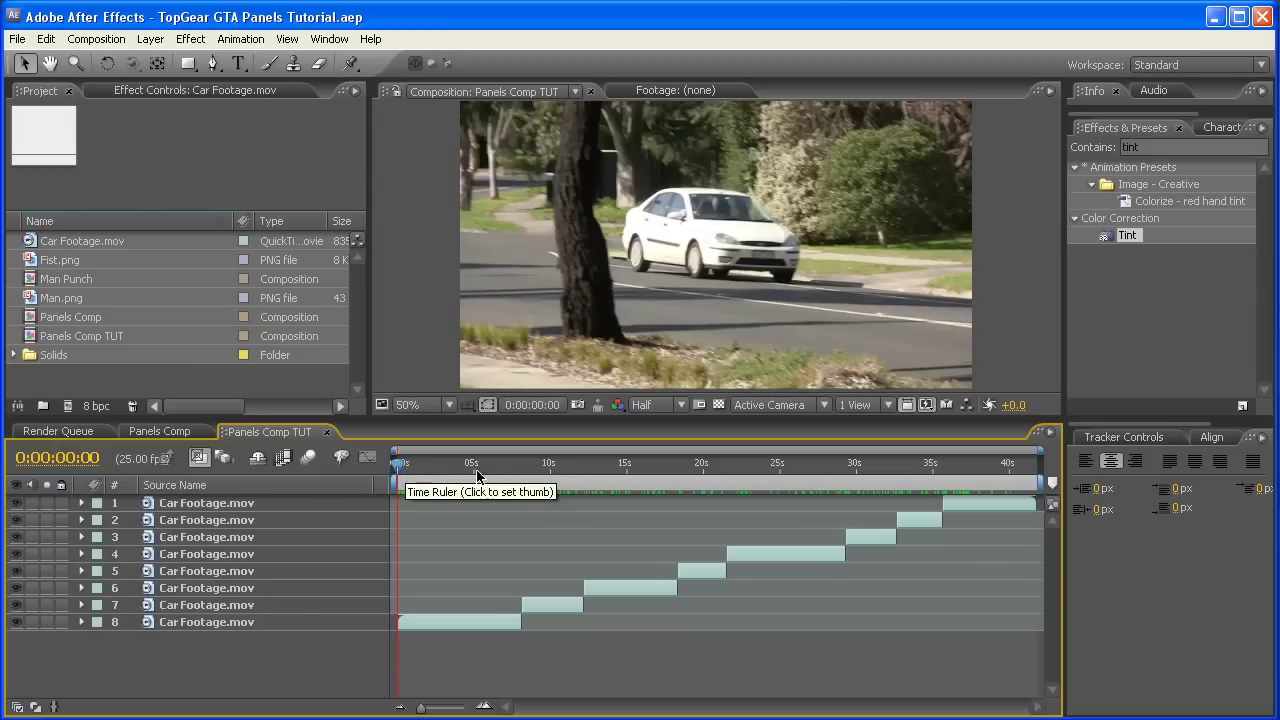
Scrub to 0:00:02:22, select the bottom Car Footage.mov layer 8, and zoom out to 25%
mouse_move(398, 470)
mouse_down()
mouse_move(687, 466)
mouse_move(398, 475)
mouse_up()
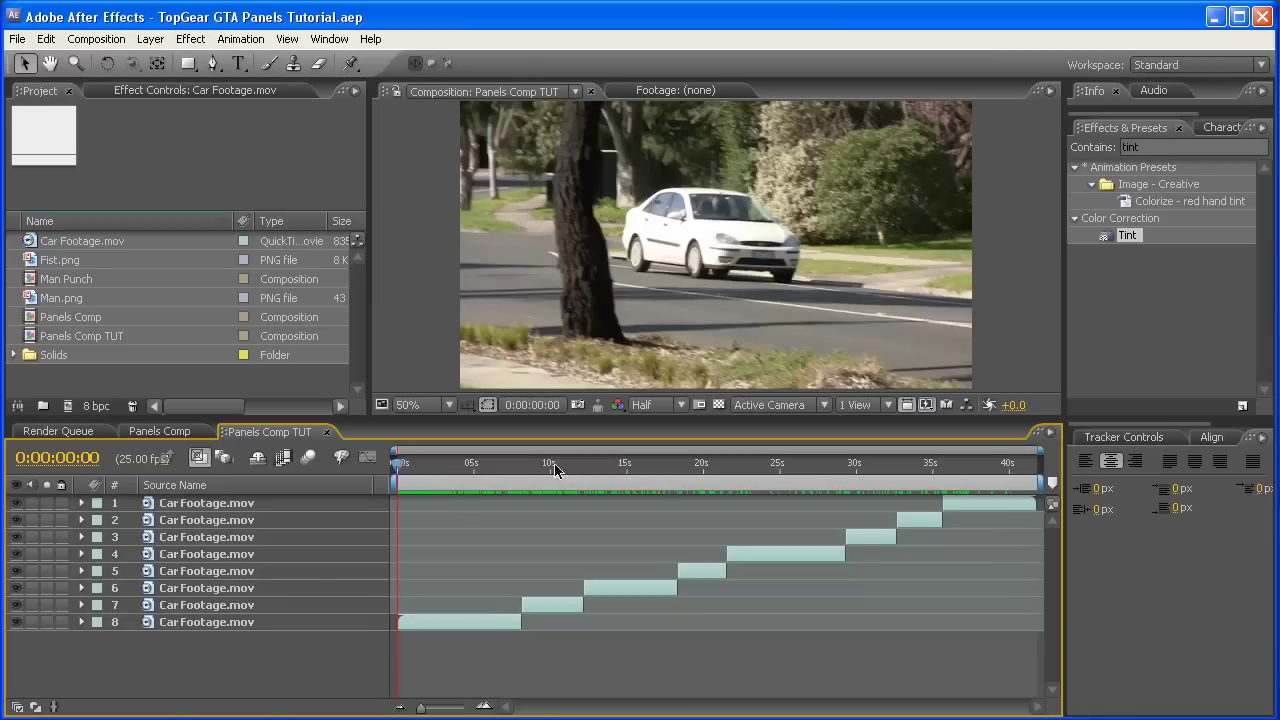
mouse_move(401, 471)
mouse_down()
mouse_move(506, 470)
mouse_move(397, 476)
mouse_up()
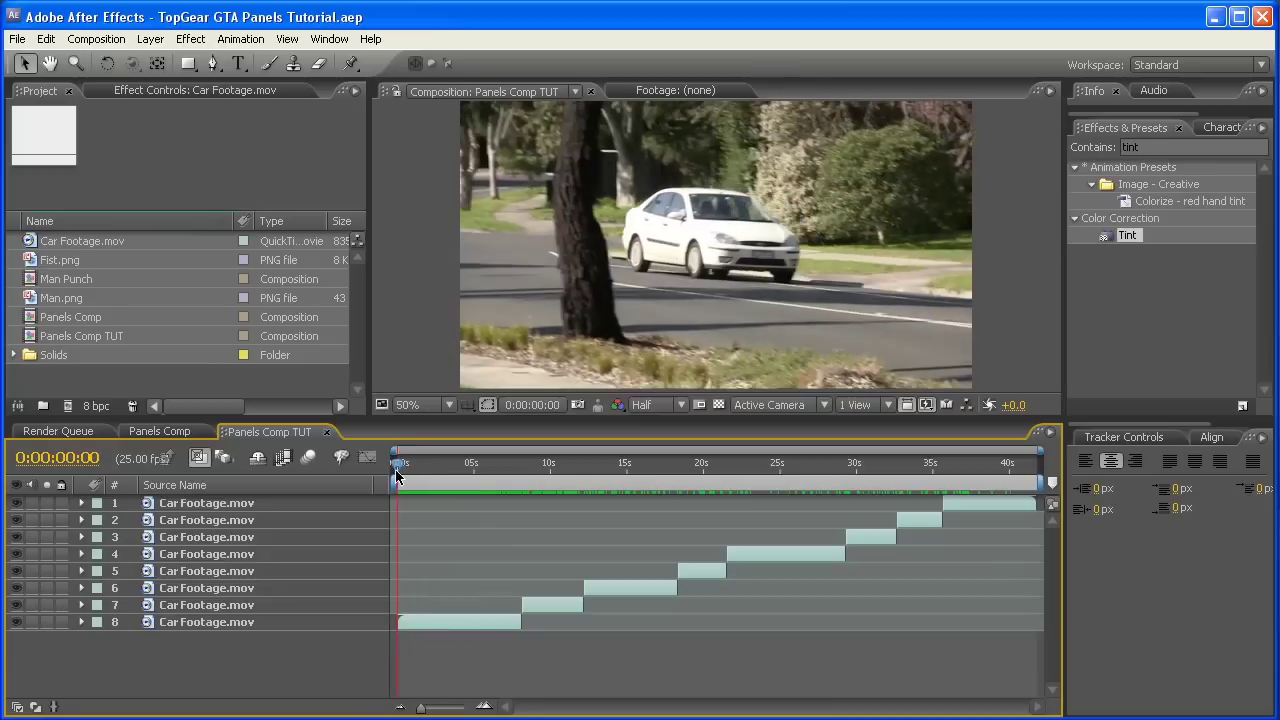
click(447, 625)
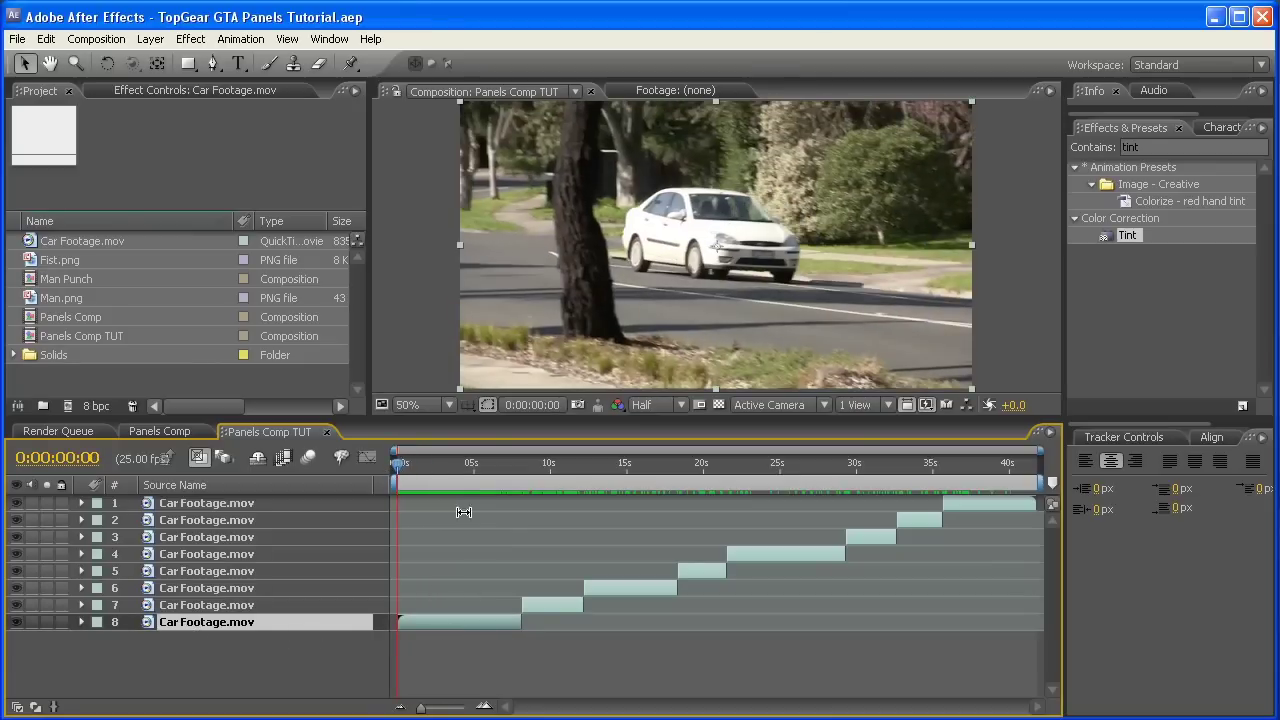
mouse_move(418, 468)
mouse_down()
mouse_move(470, 466)
mouse_move(426, 467)
mouse_move(456, 470)
mouse_move(441, 466)
mouse_up()
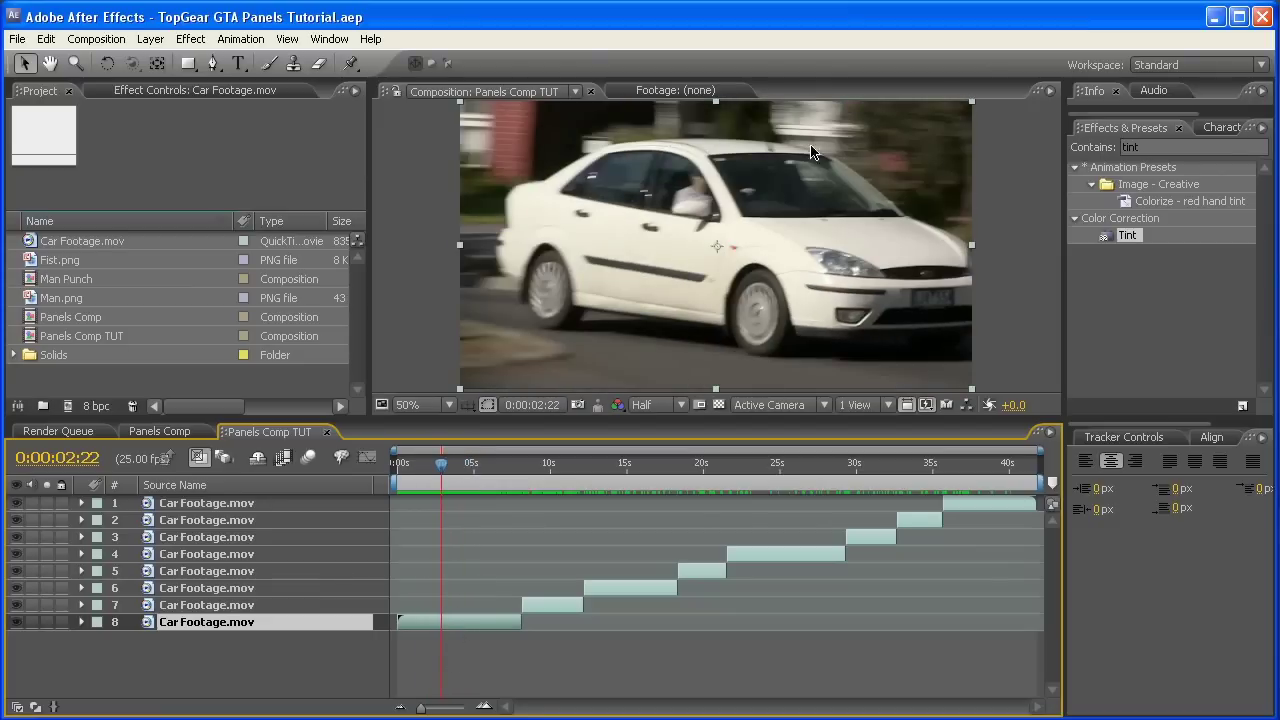
key(comma)
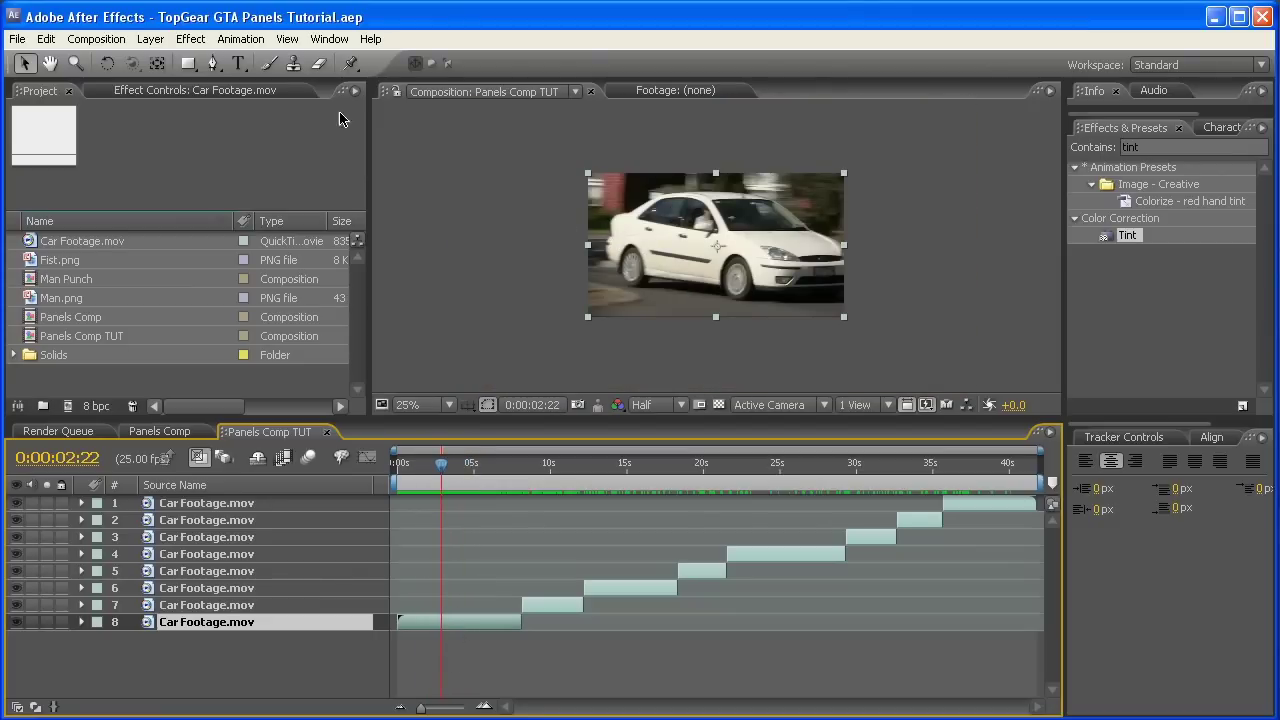
Draw Mask 1 as a wide top-left panel and Mask 2 as a smaller right panel on layer 8
click(185, 62)
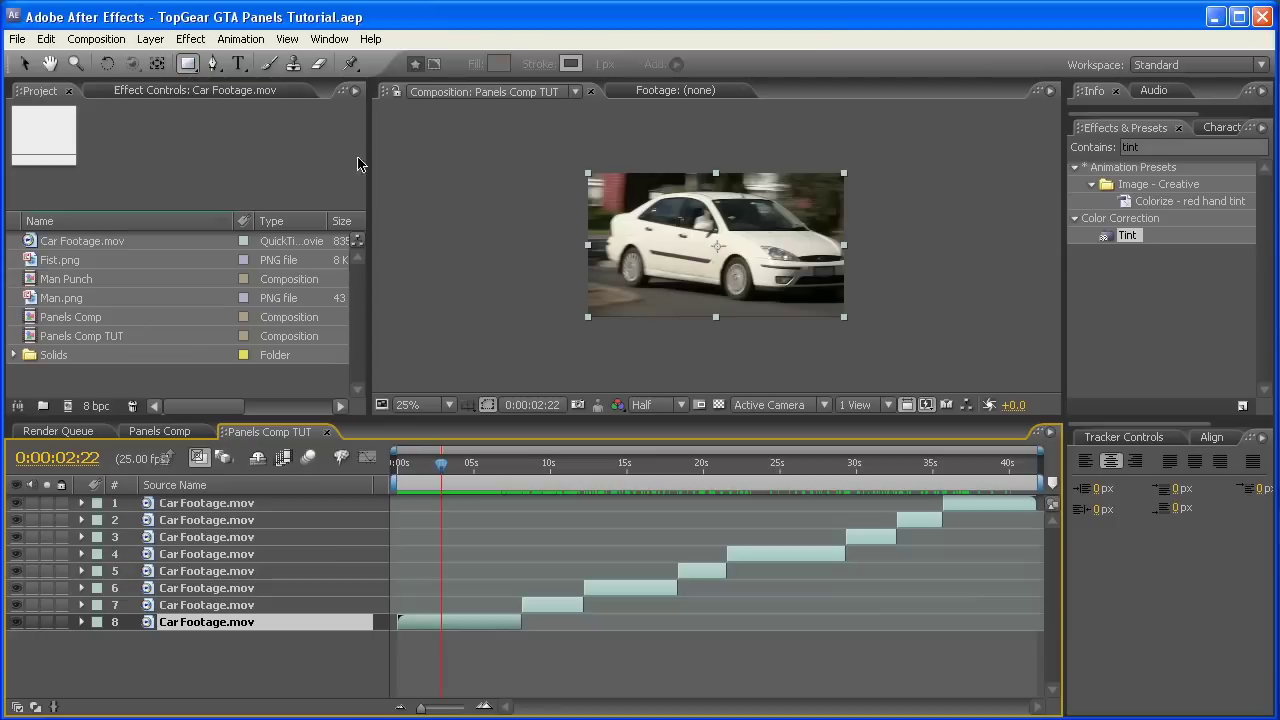
drag(559, 157, 750, 239)
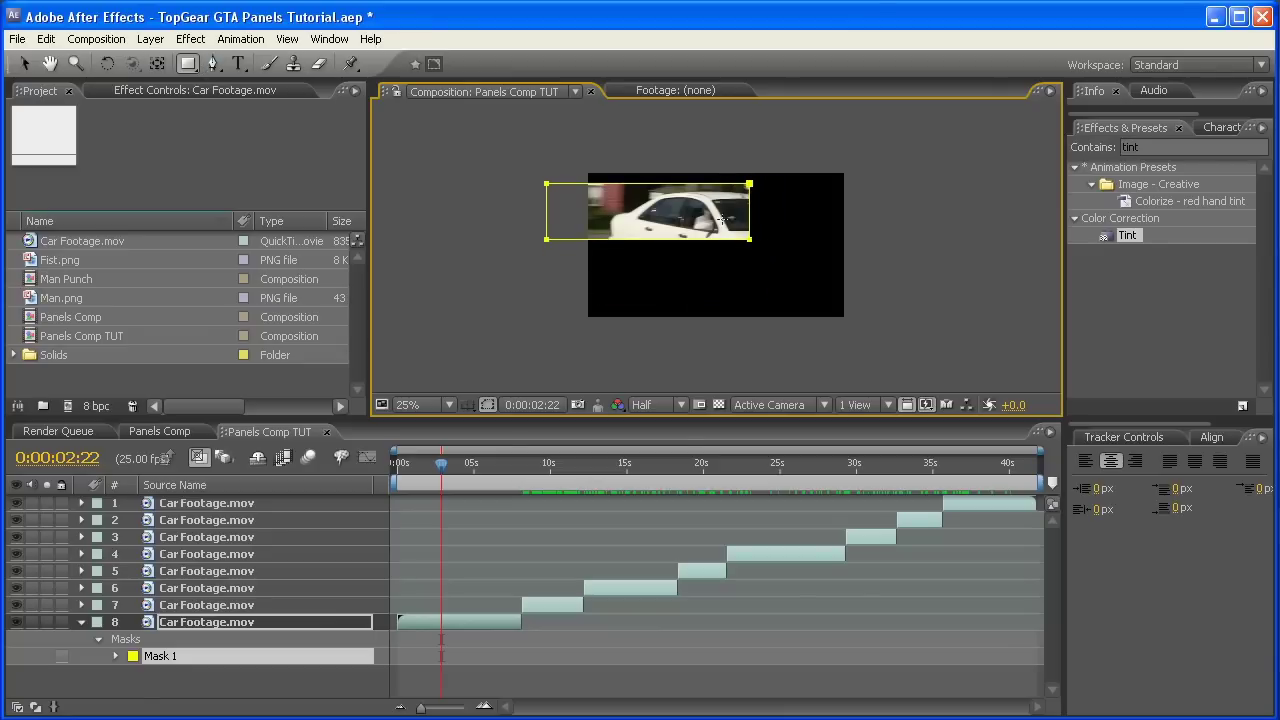
drag(861, 211, 799, 242)
drag(757, 291, 757, 269)
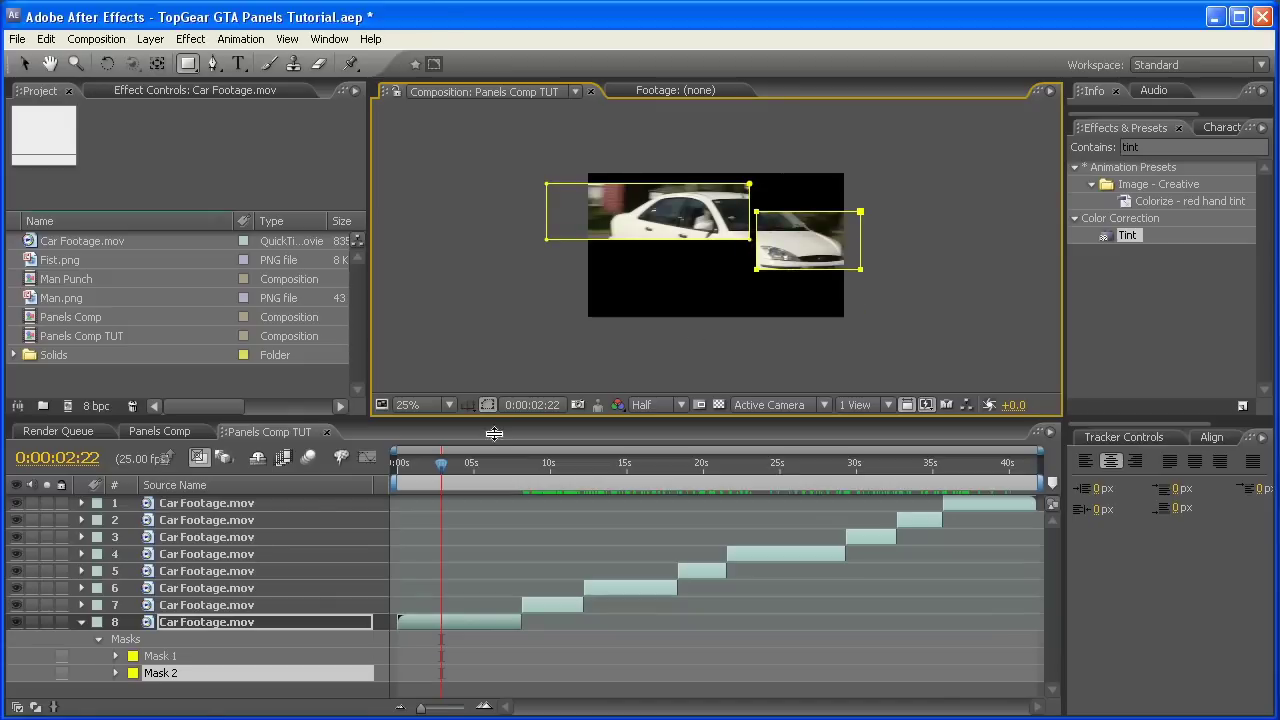
click(492, 657)
mouse_move(432, 472)
mouse_down()
mouse_move(421, 472)
mouse_move(461, 472)
mouse_move(395, 472)
mouse_move(504, 475)
mouse_move(437, 478)
mouse_up()
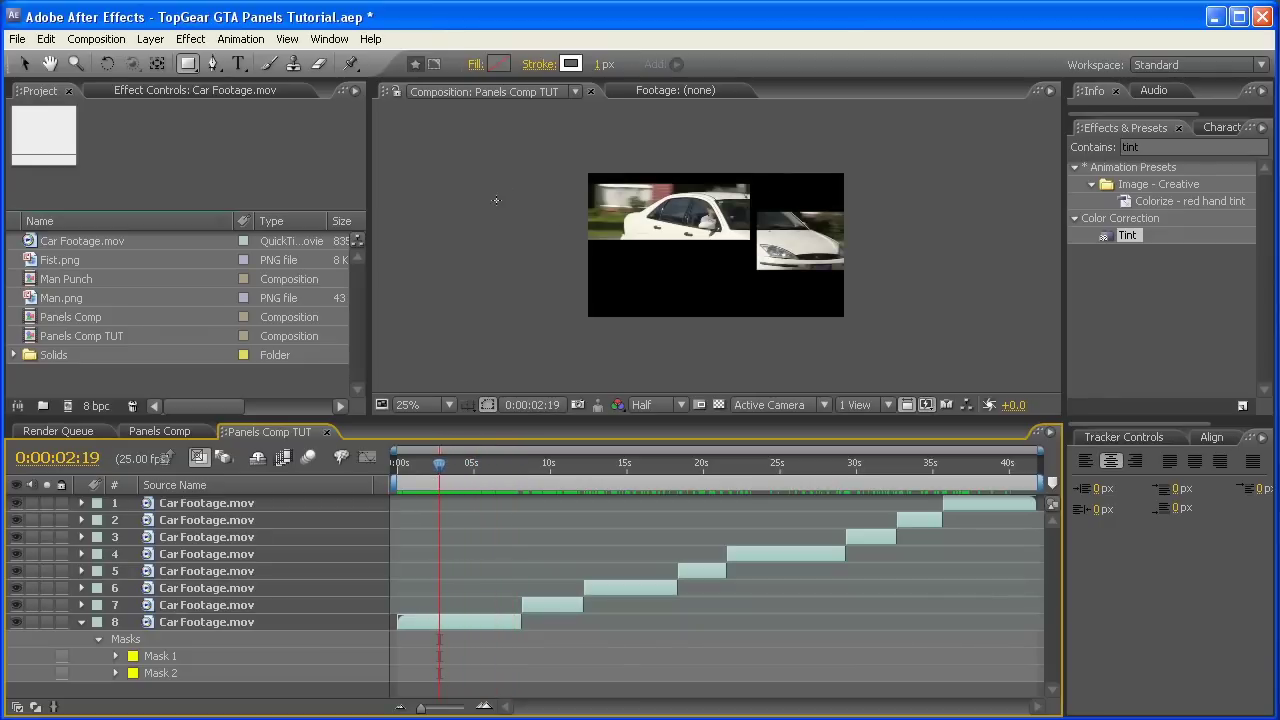
Select Mask 1 and Mask 2 on the car layer and reveal their properties at 50% zoom
click(443, 621)
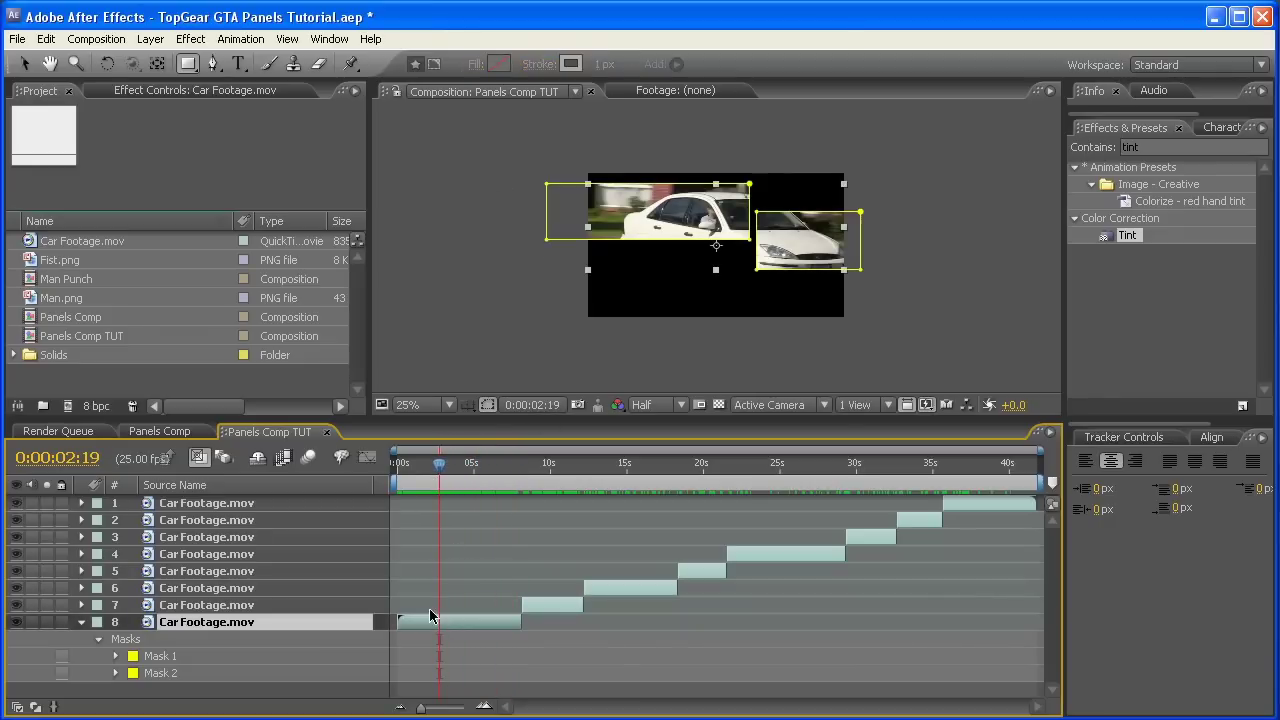
key(period)
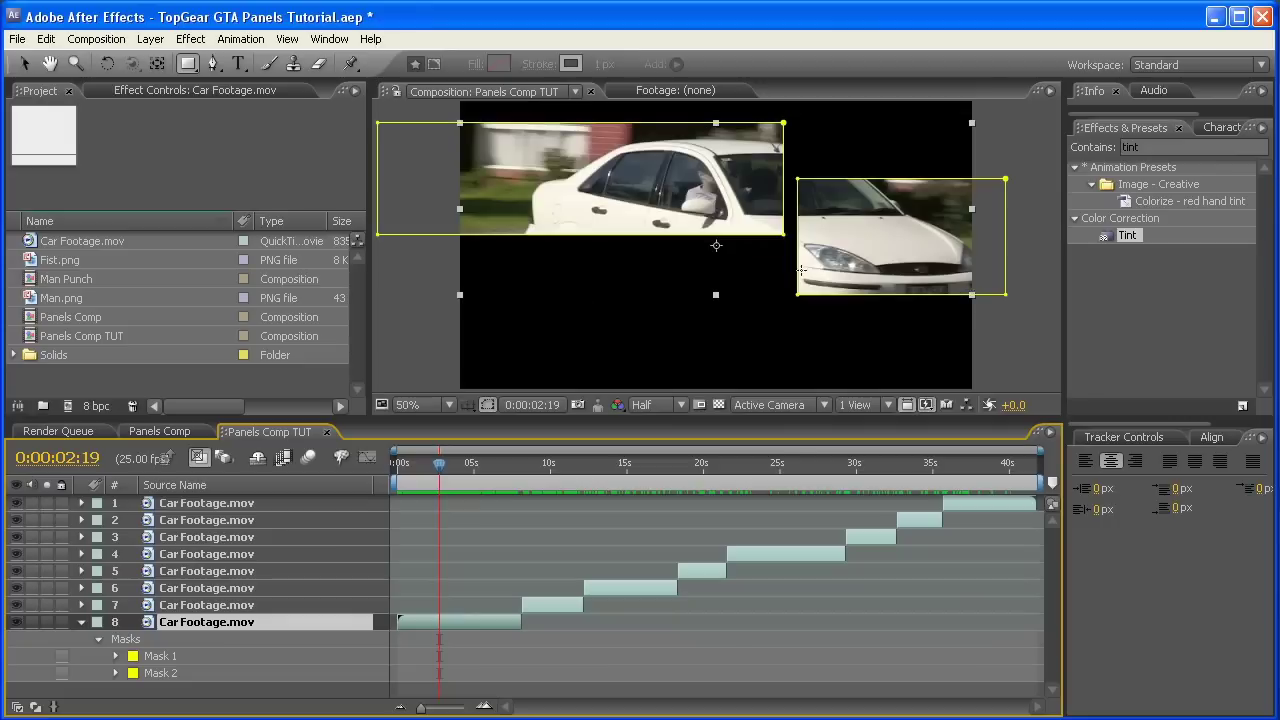
click(151, 658)
key(ctrl+a)
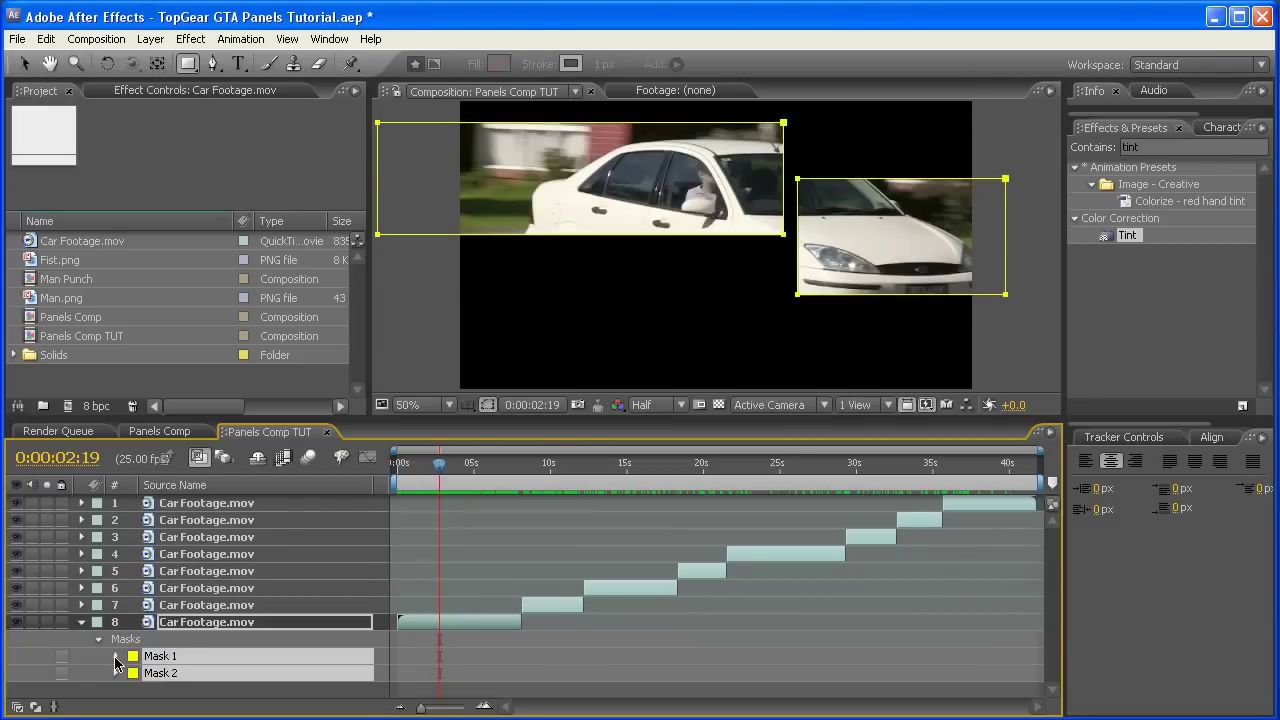
click(115, 657)
key(m)
key(m)
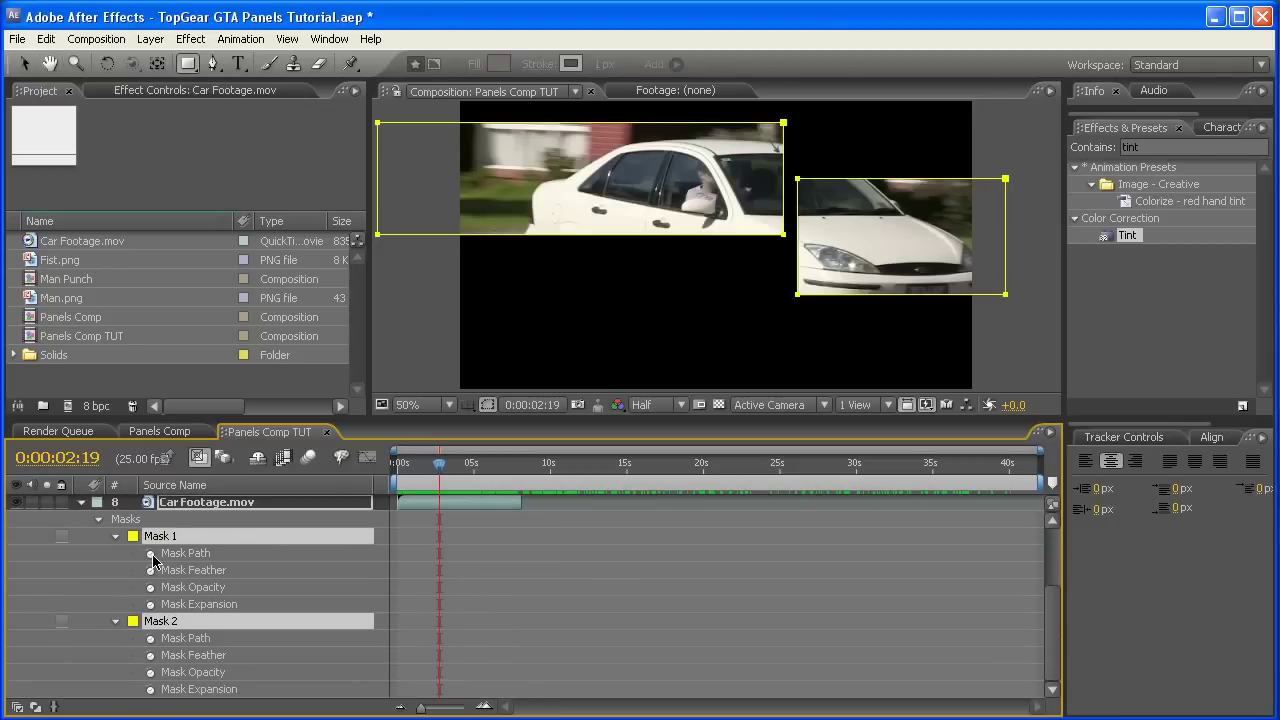
Turn on Mask Path keyframes for both masks and move them to 0 seconds
click(150, 554)
click(150, 638)
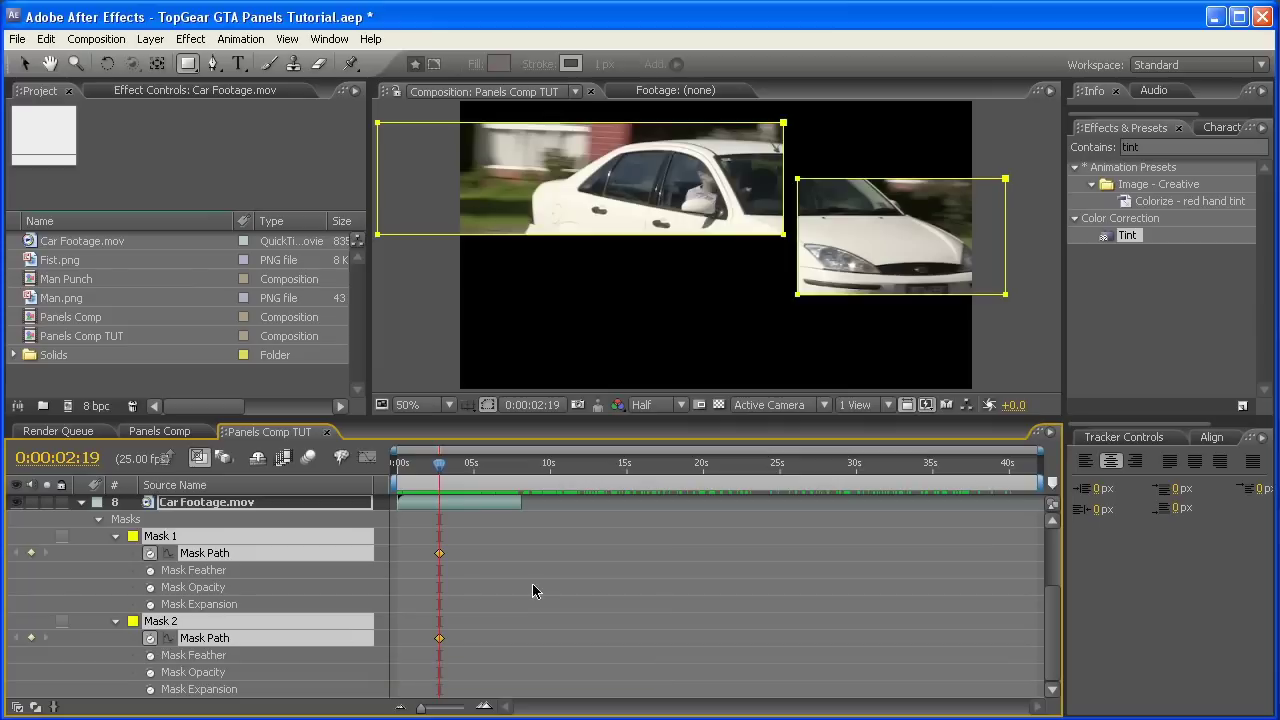
drag(440, 558, 399, 556)
drag(403, 466, 516, 477)
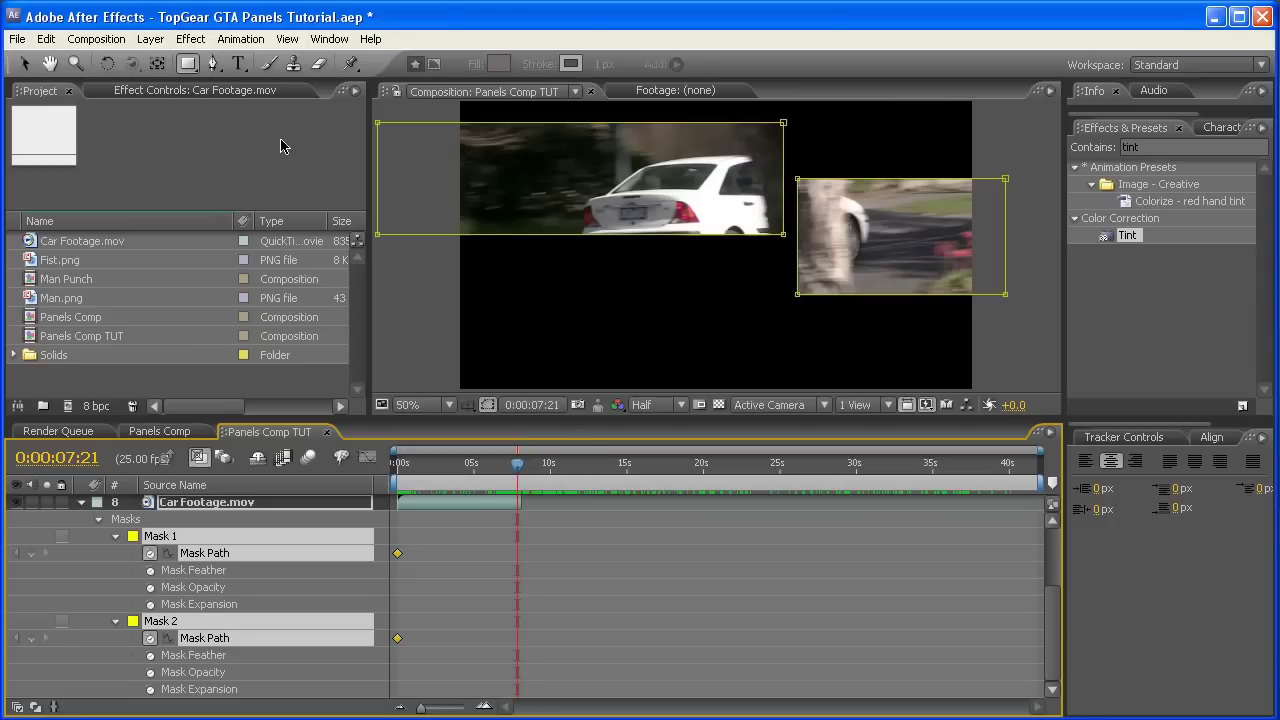
At 0:00:07:21, Free Transform Mask 2 wider to the left and Mask 1 narrower from its right
click(24, 65)
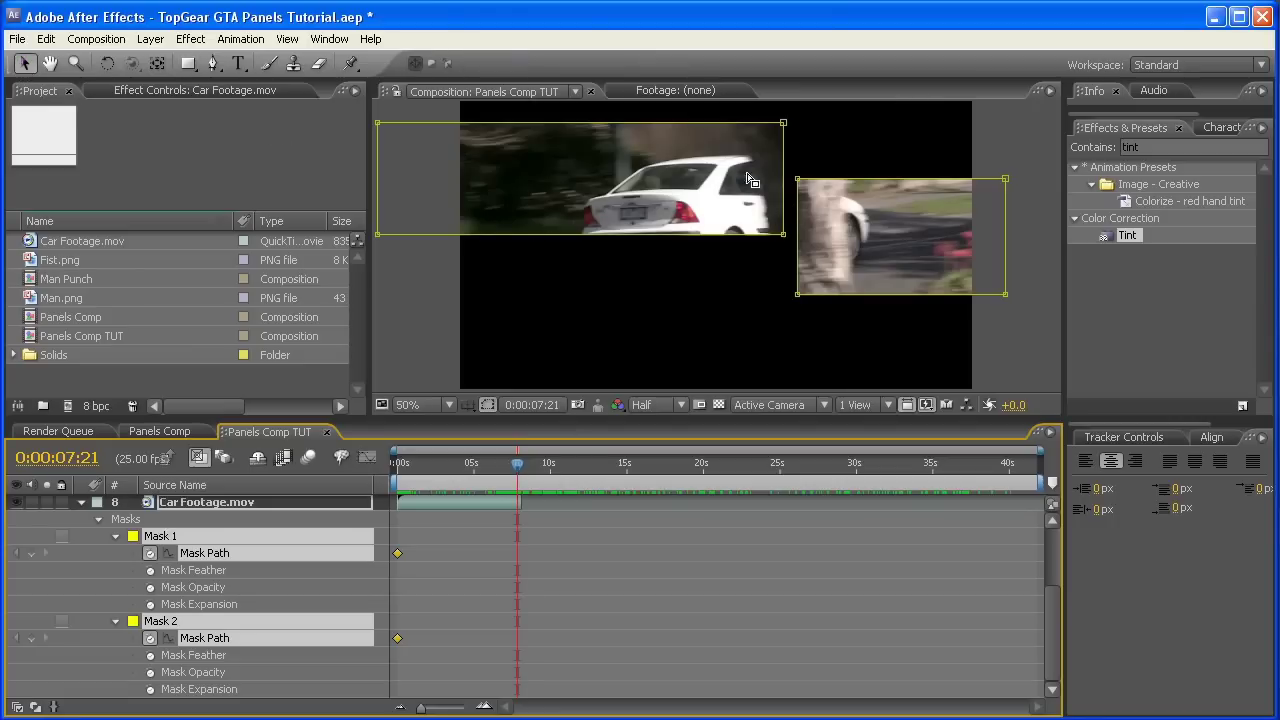
double_click(799, 217)
drag(795, 235, 660, 237)
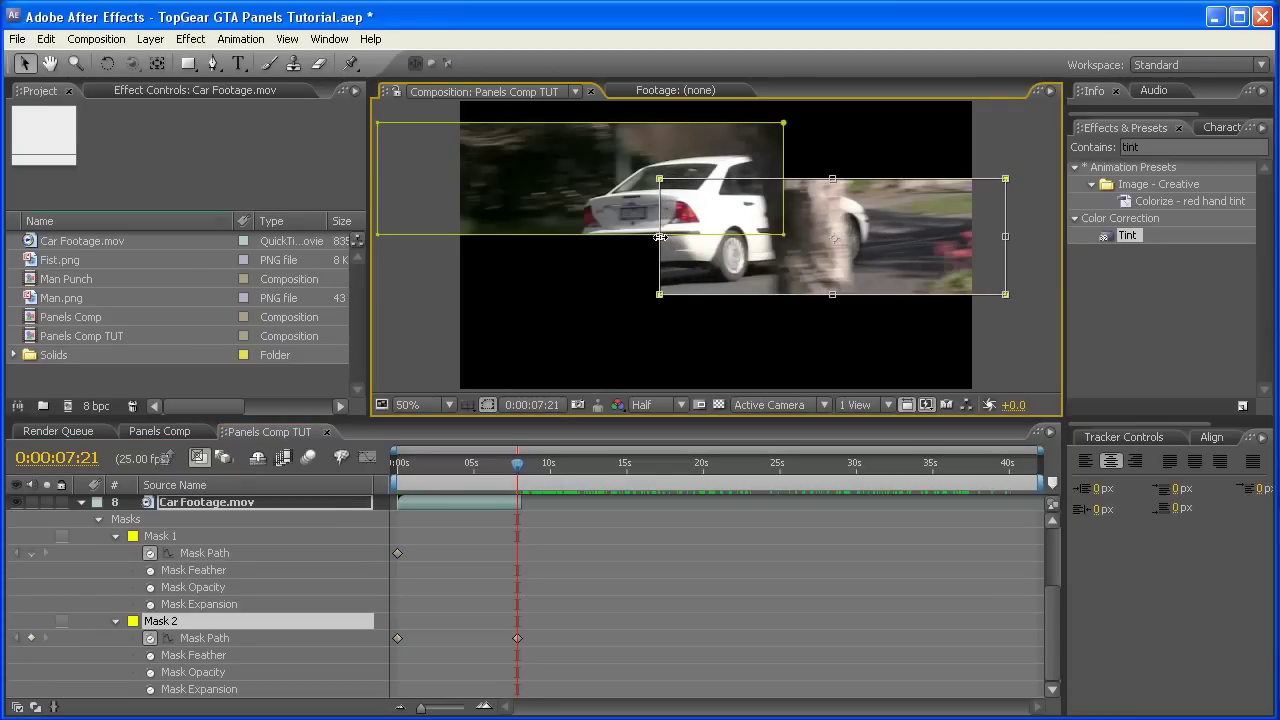
key(Return)
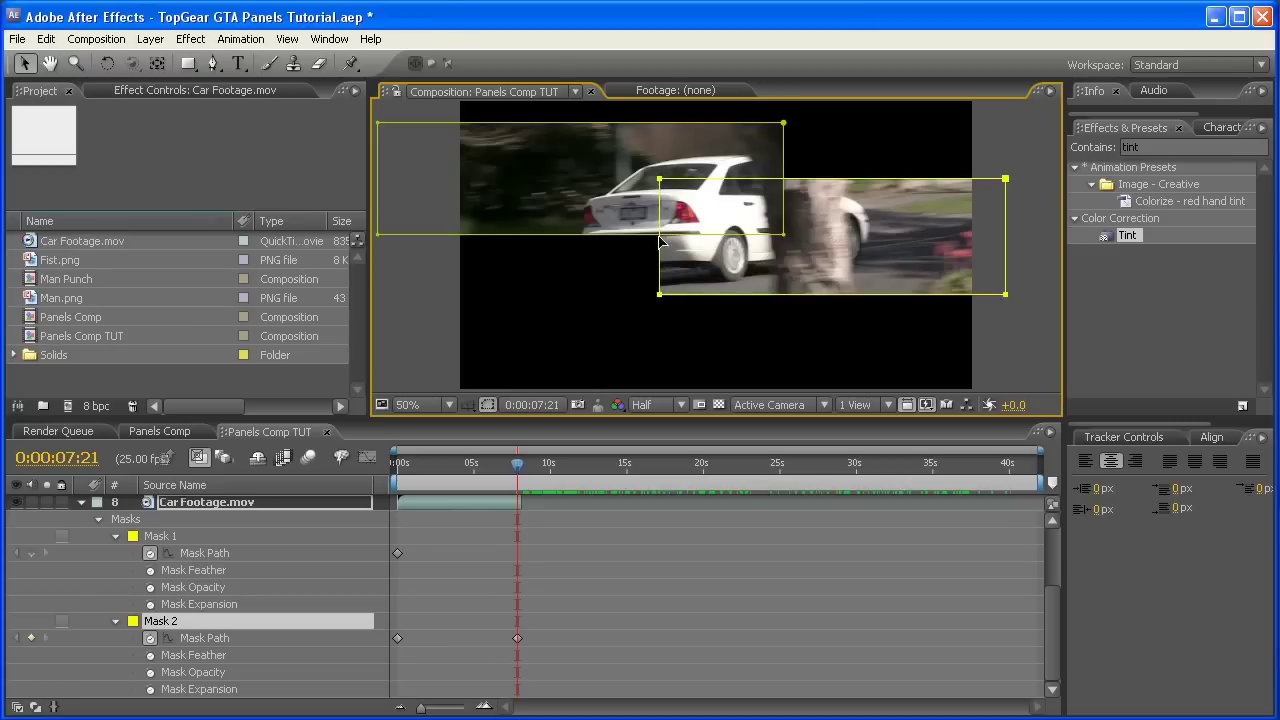
double_click(784, 177)
drag(782, 179, 648, 193)
key(Return)
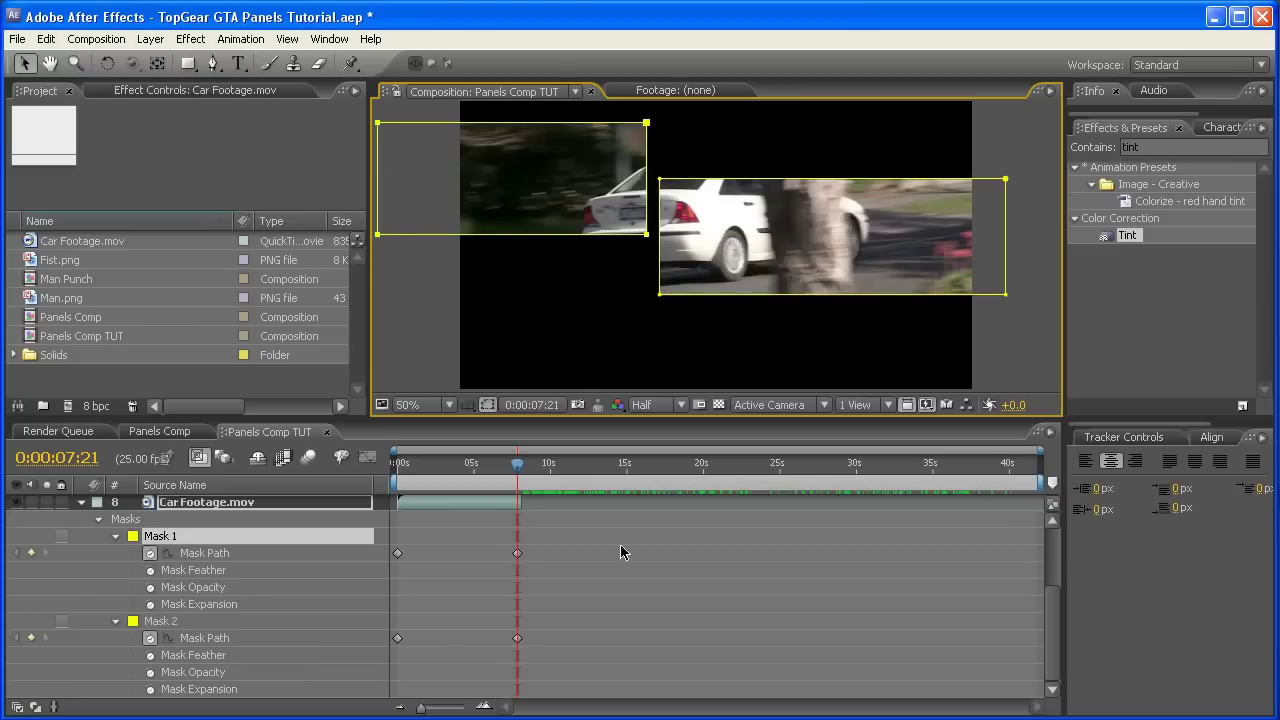
Shift both new Mask Path keyframes slightly later and preview the panel animation from the start
click(516, 553)
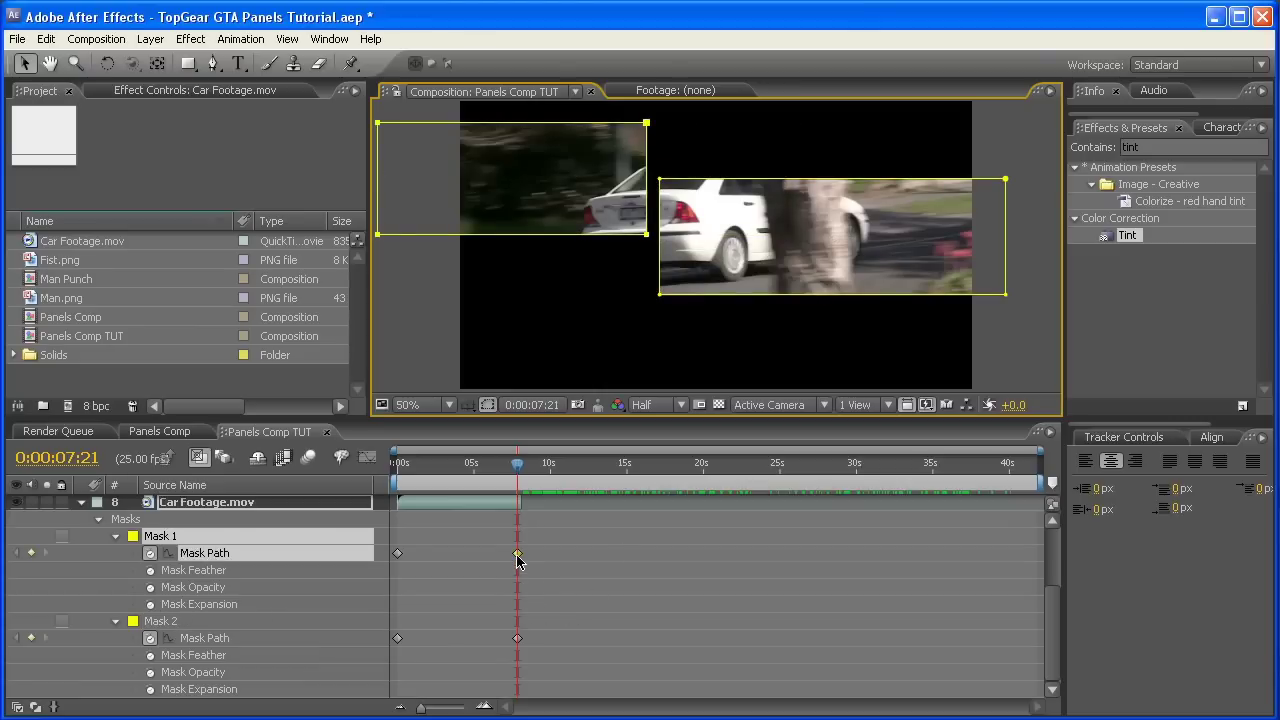
shift+click(517, 638)
drag(521, 556, 521, 552)
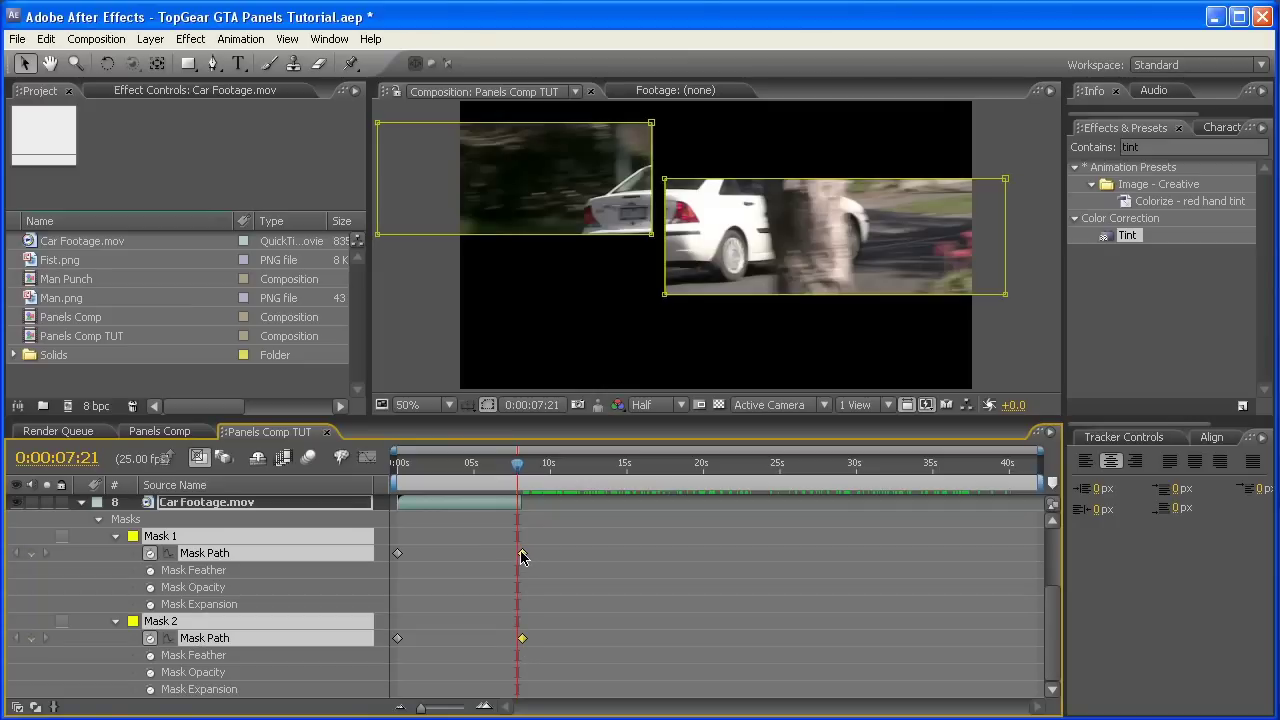
click(507, 579)
click(468, 504)
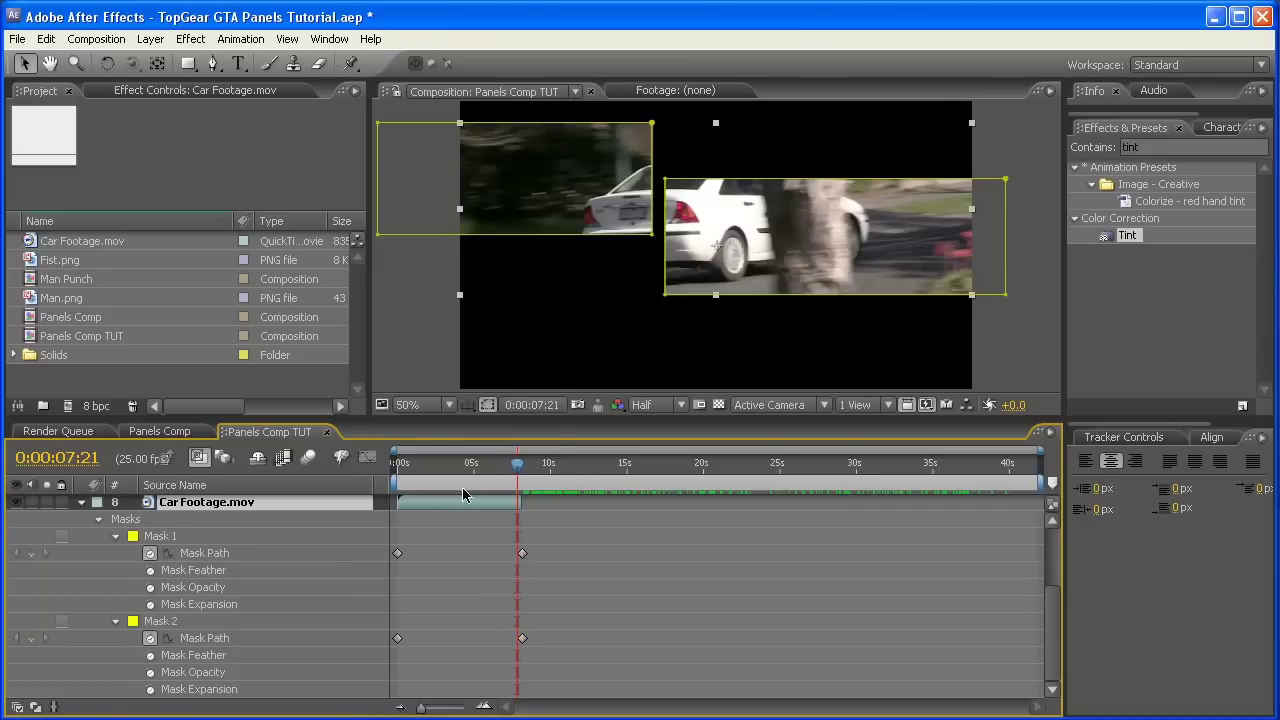
drag(520, 470, 481, 468)
click(454, 557)
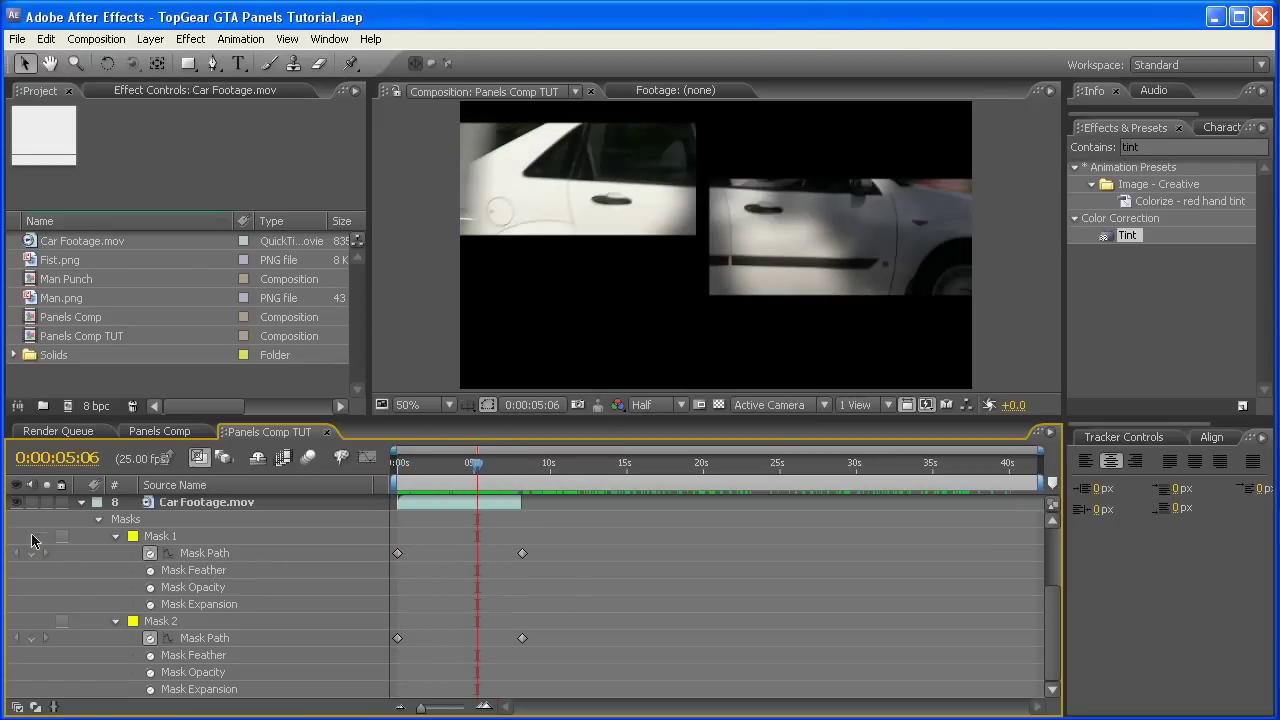
Collapse layer 8 and nudge both car panels up slightly in the viewer
click(82, 503)
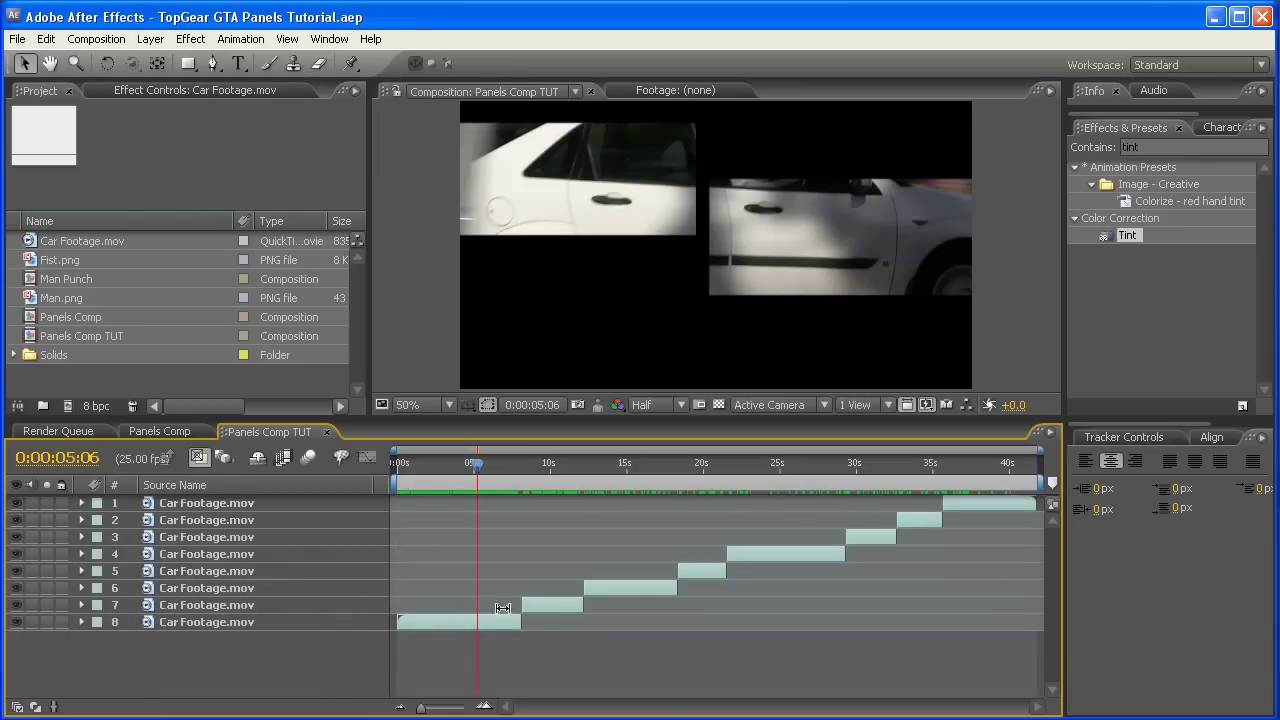
click(537, 606)
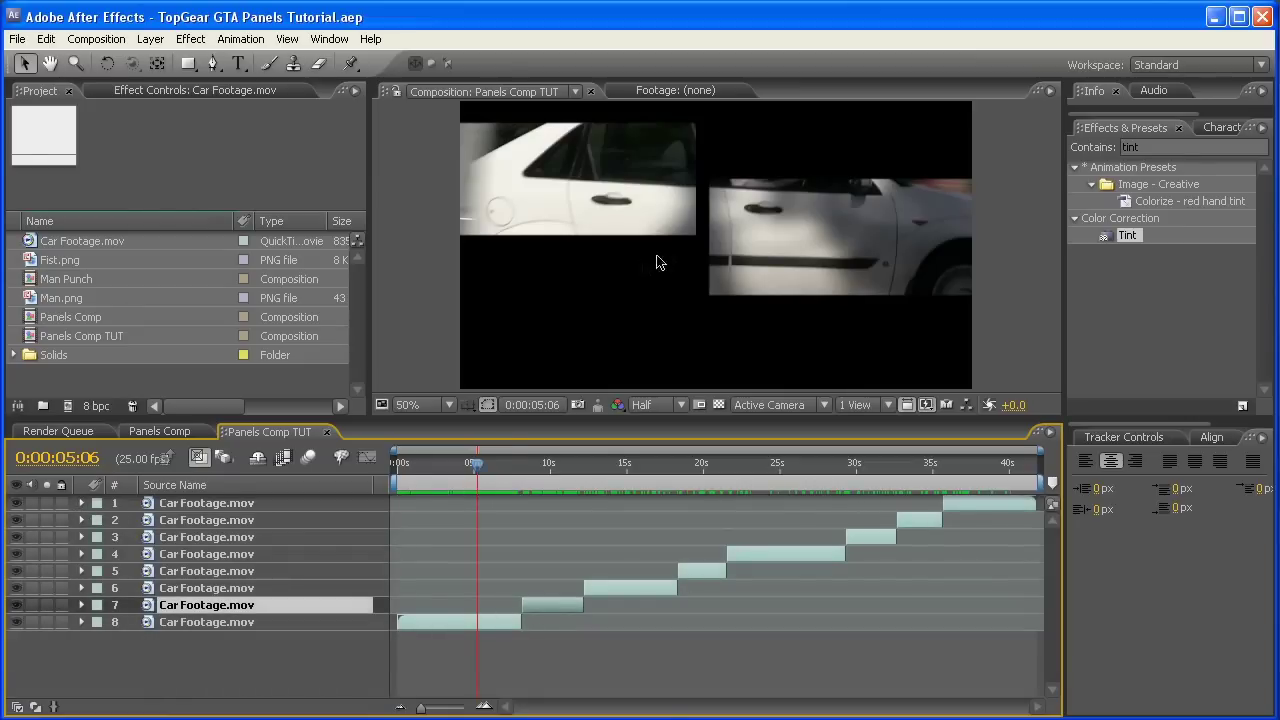
click(540, 203)
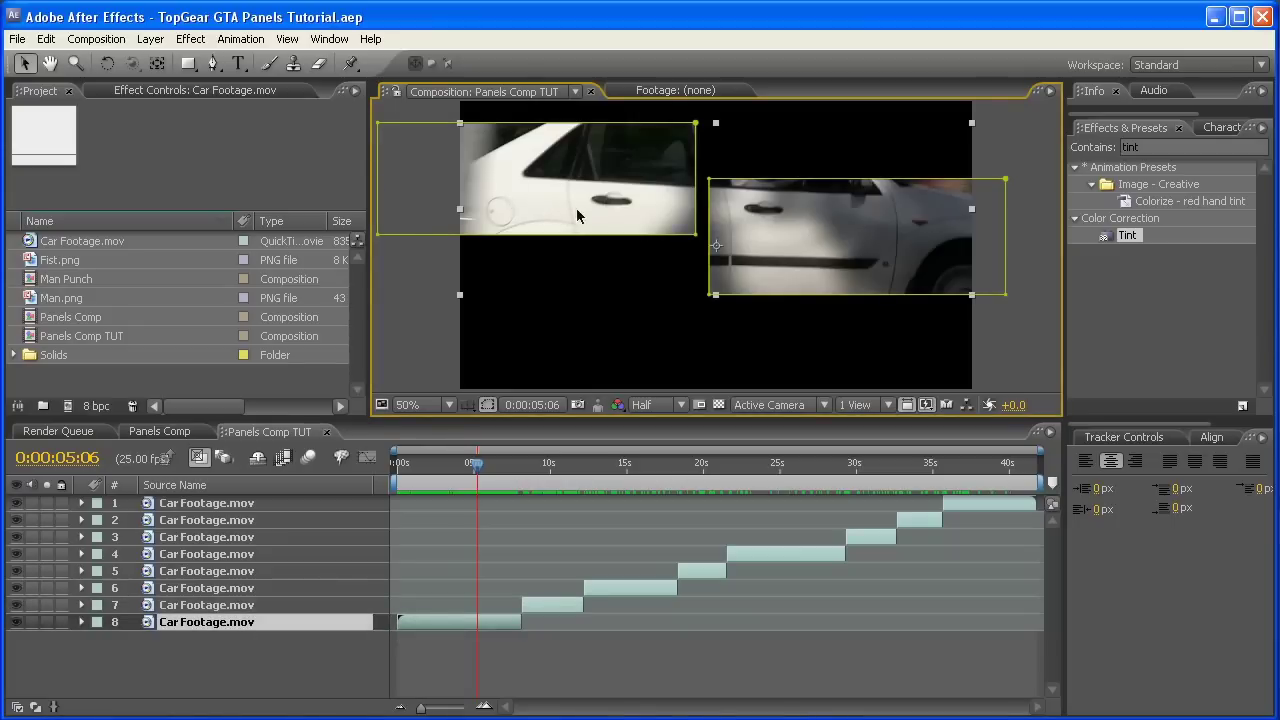
drag(573, 212, 576, 186)
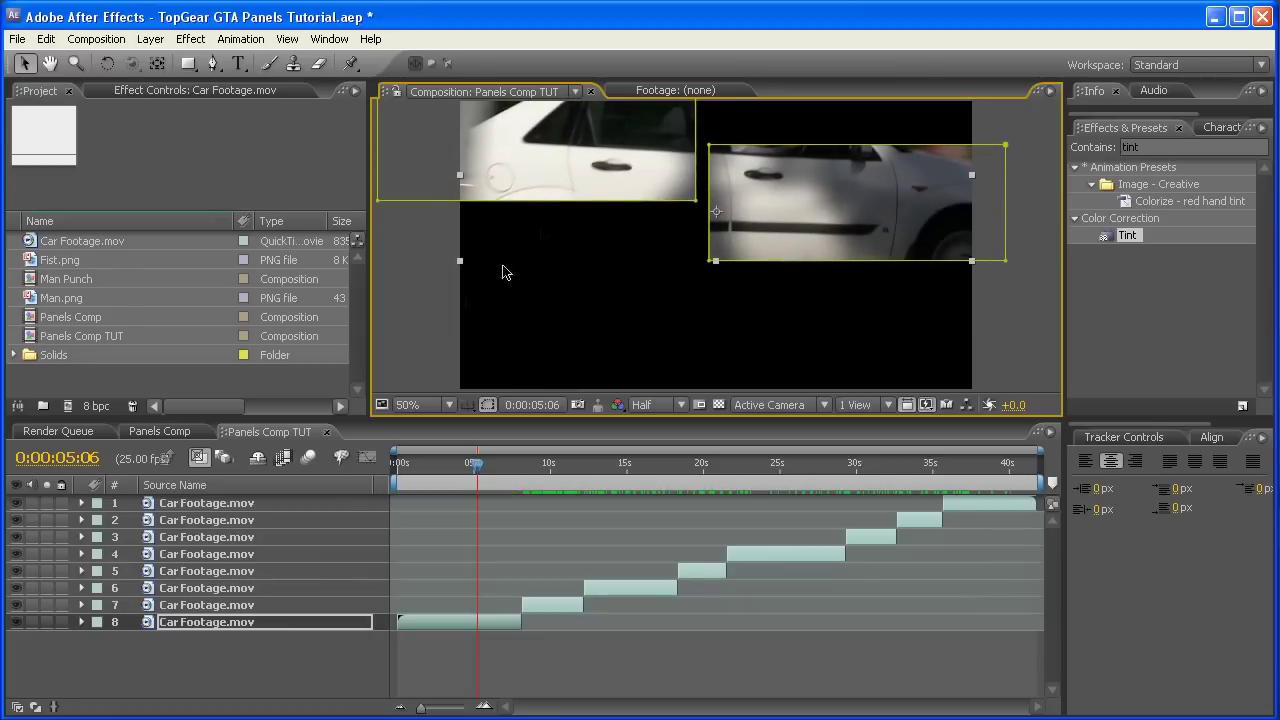
click(460, 305)
Slide layer 7's clip to start around 1 second, overlapping the masked bottom clip
drag(464, 483, 558, 481)
click(552, 606)
drag(546, 608, 437, 606)
mouse_move(420, 465)
mouse_down()
mouse_move(401, 466)
mouse_move(421, 472)
mouse_up()
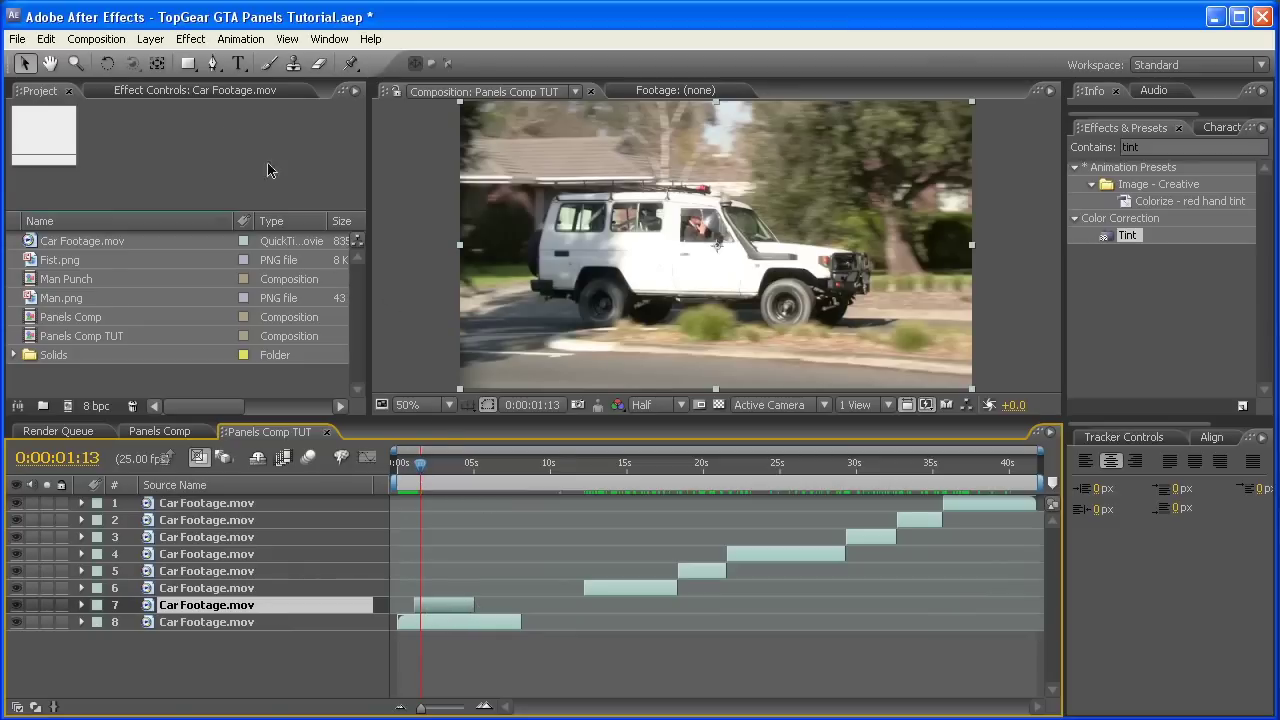
Draw three rectangular panel masks on layer 7's white-car footage
click(187, 63)
mouse_move(432, 229)
mouse_down()
mouse_move(975, 236)
mouse_move(1000, 262)
mouse_move(990, 274)
mouse_up()
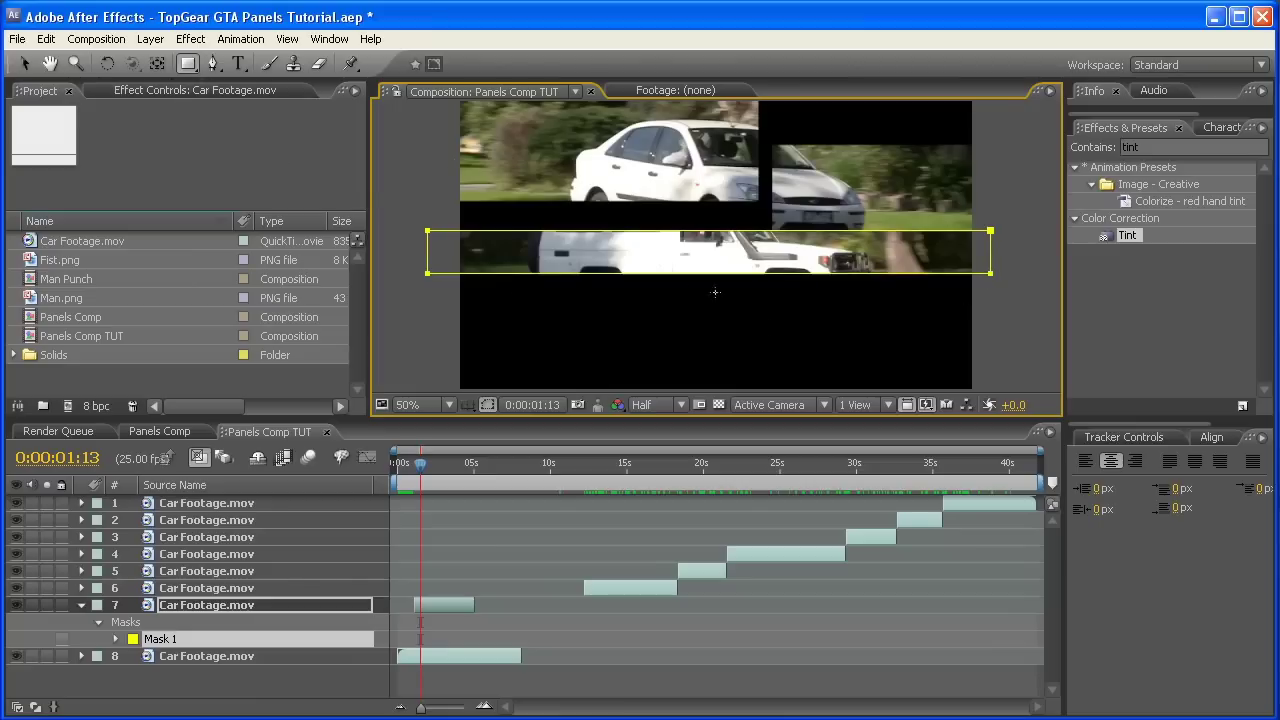
drag(628, 285, 958, 319)
drag(656, 217, 513, 173)
Move masked layer 7 about 50 px lower and preview up to about 4 seconds
key(v)
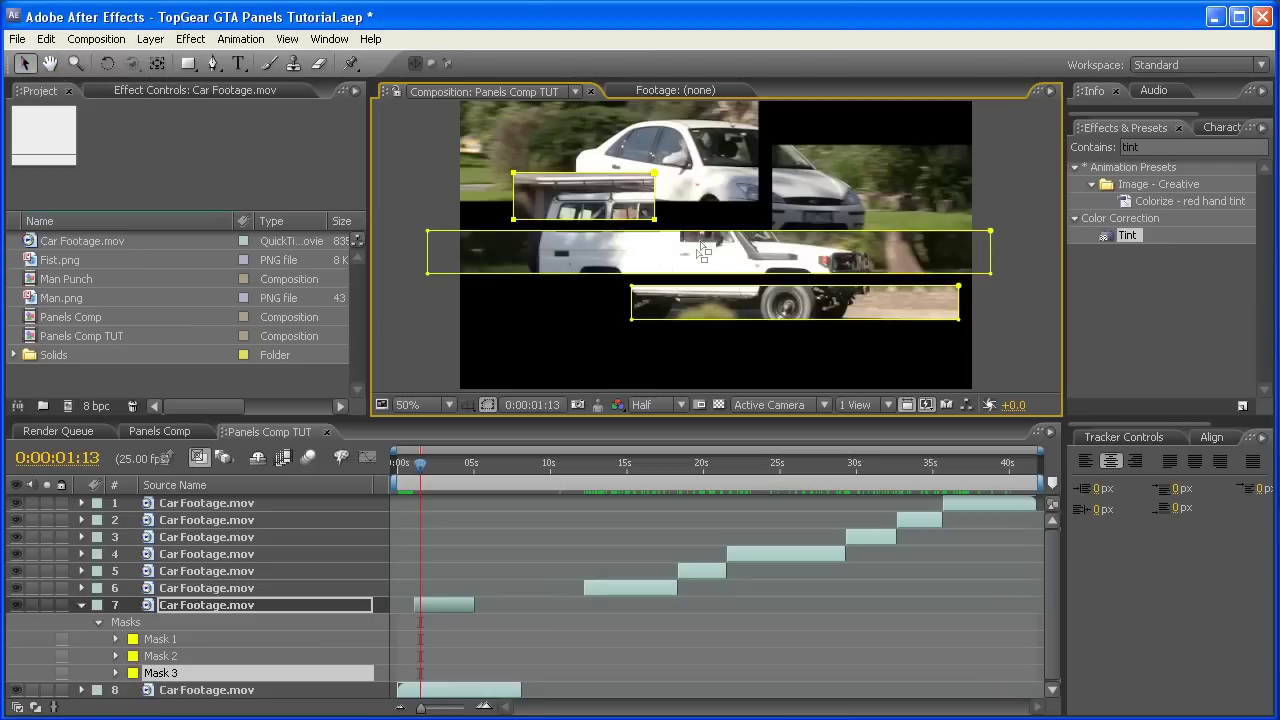
click(680, 277)
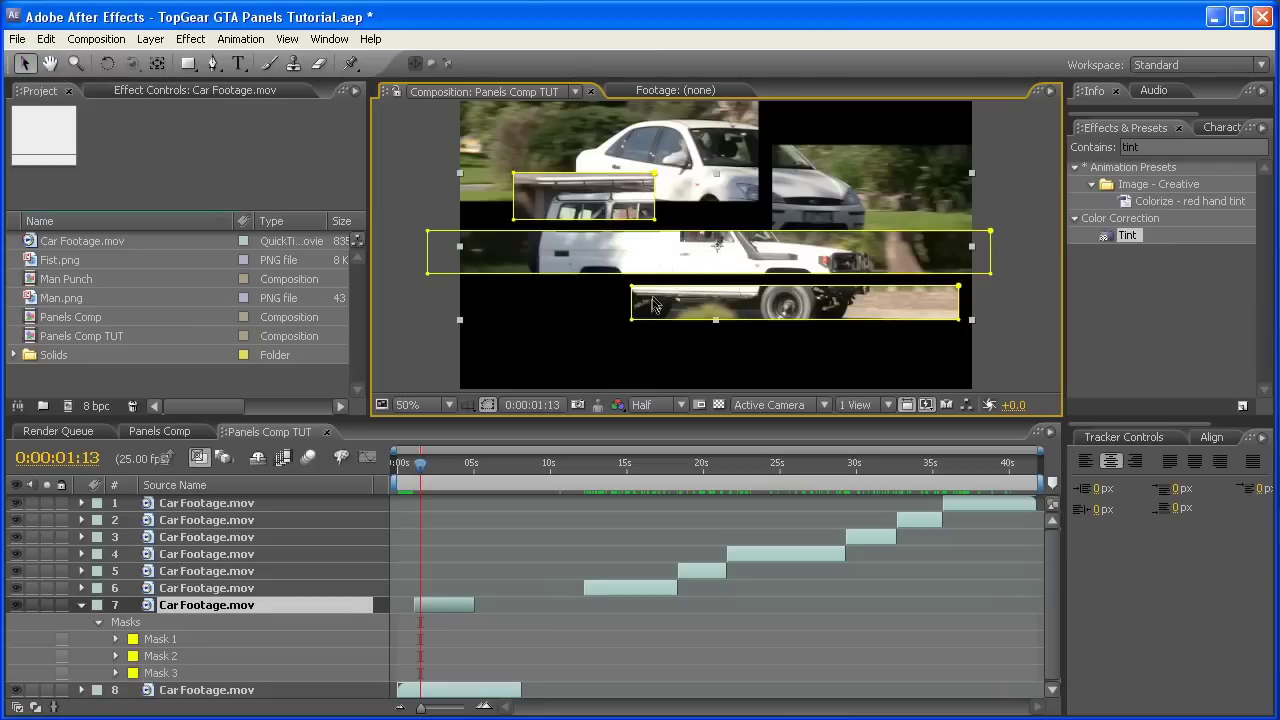
drag(700, 306, 699, 351)
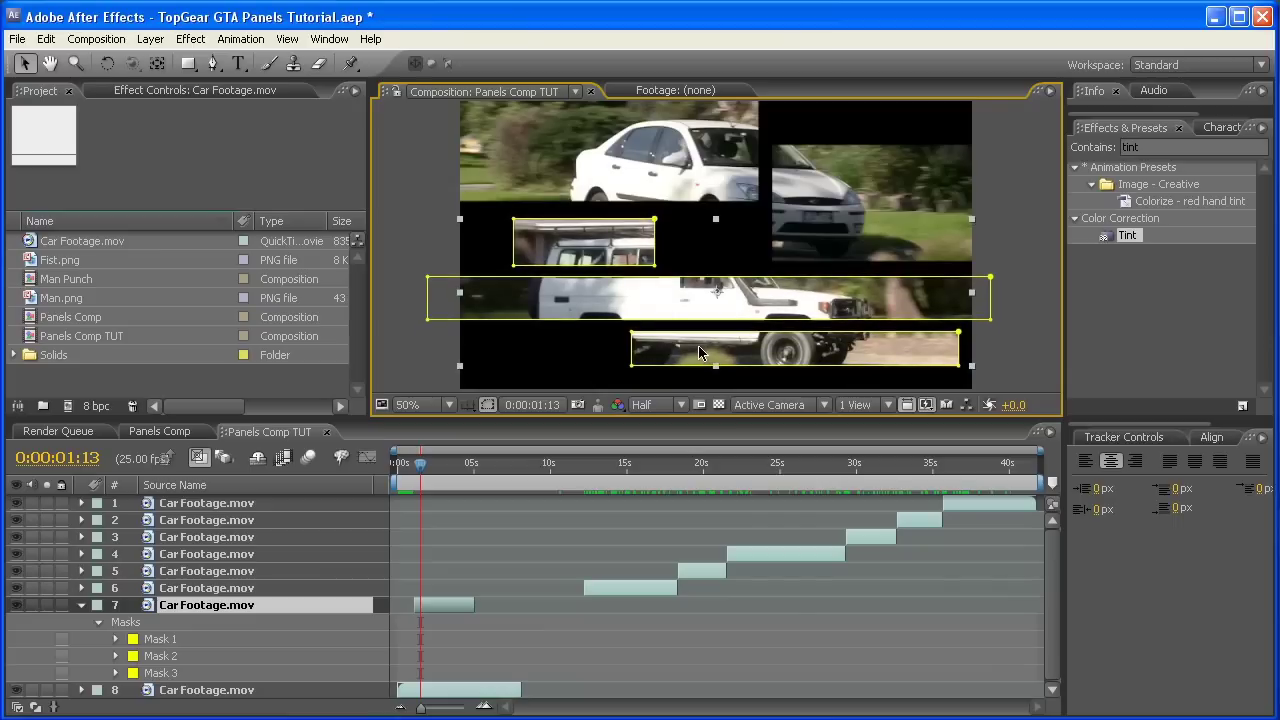
click(1030, 352)
drag(419, 474, 474, 470)
Start layer 6's clip at 5 seconds and cut it into four rectangular panel masks
drag(608, 590, 523, 588)
drag(476, 468, 488, 478)
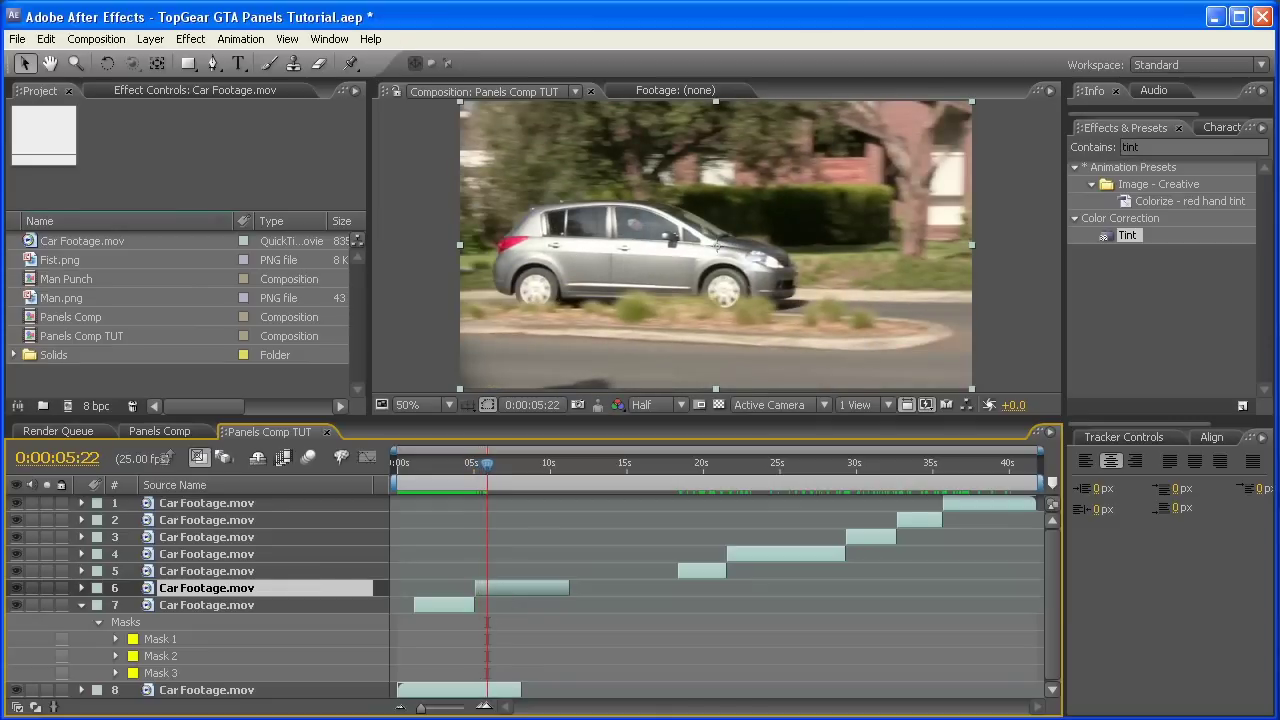
click(188, 63)
drag(462, 196, 532, 307)
drag(547, 167, 608, 263)
drag(640, 222, 747, 314)
drag(767, 294, 926, 320)
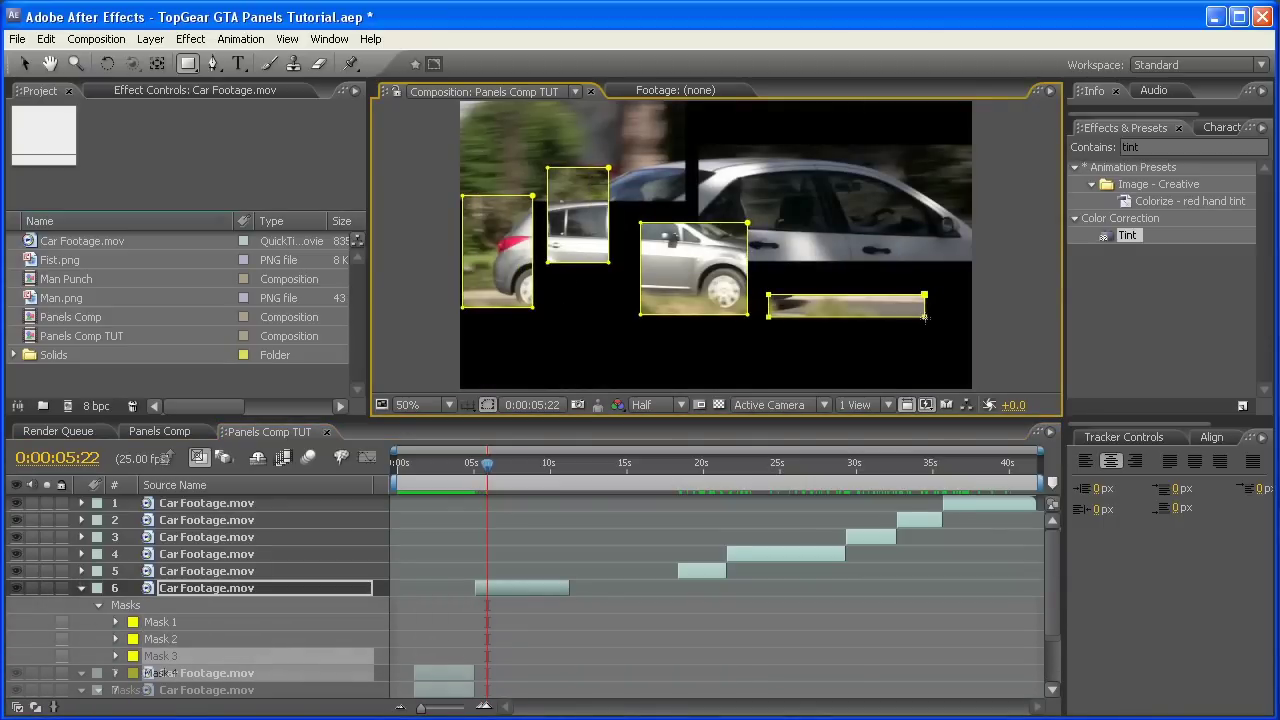
Move layer 6's four panels down and slightly right in the frame
key(v)
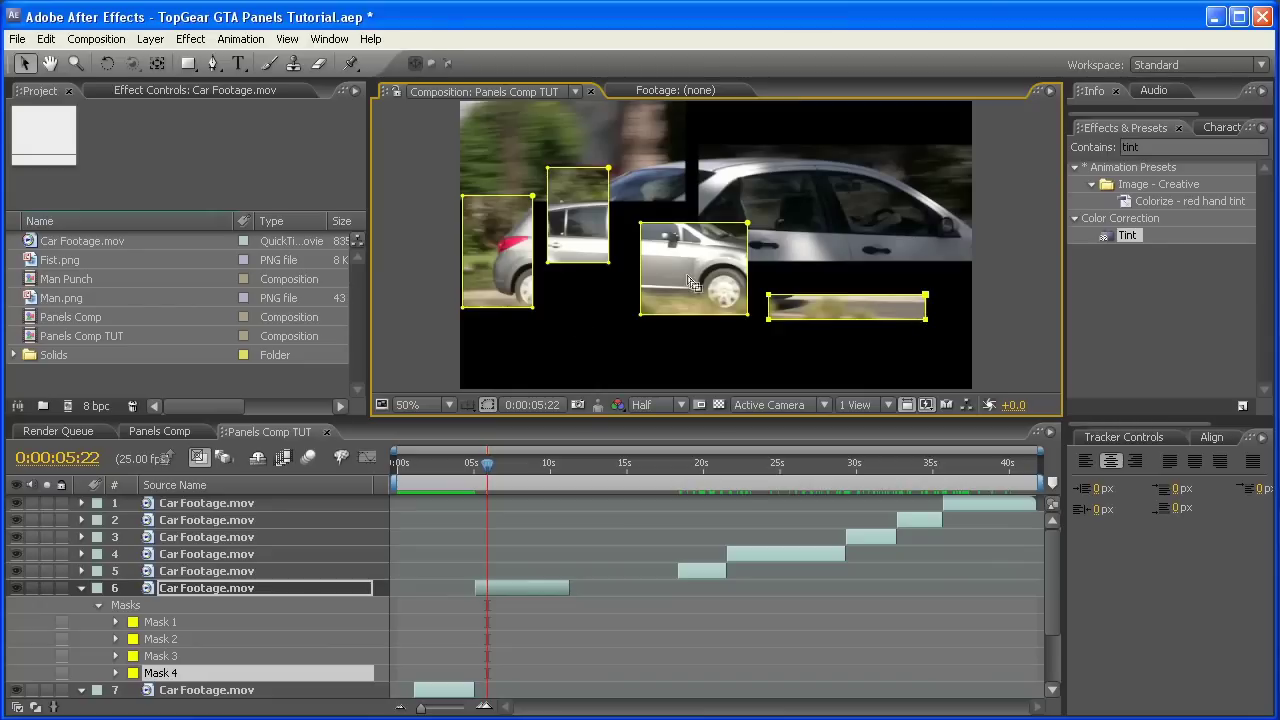
click(464, 660)
click(530, 587)
drag(585, 229, 596, 285)
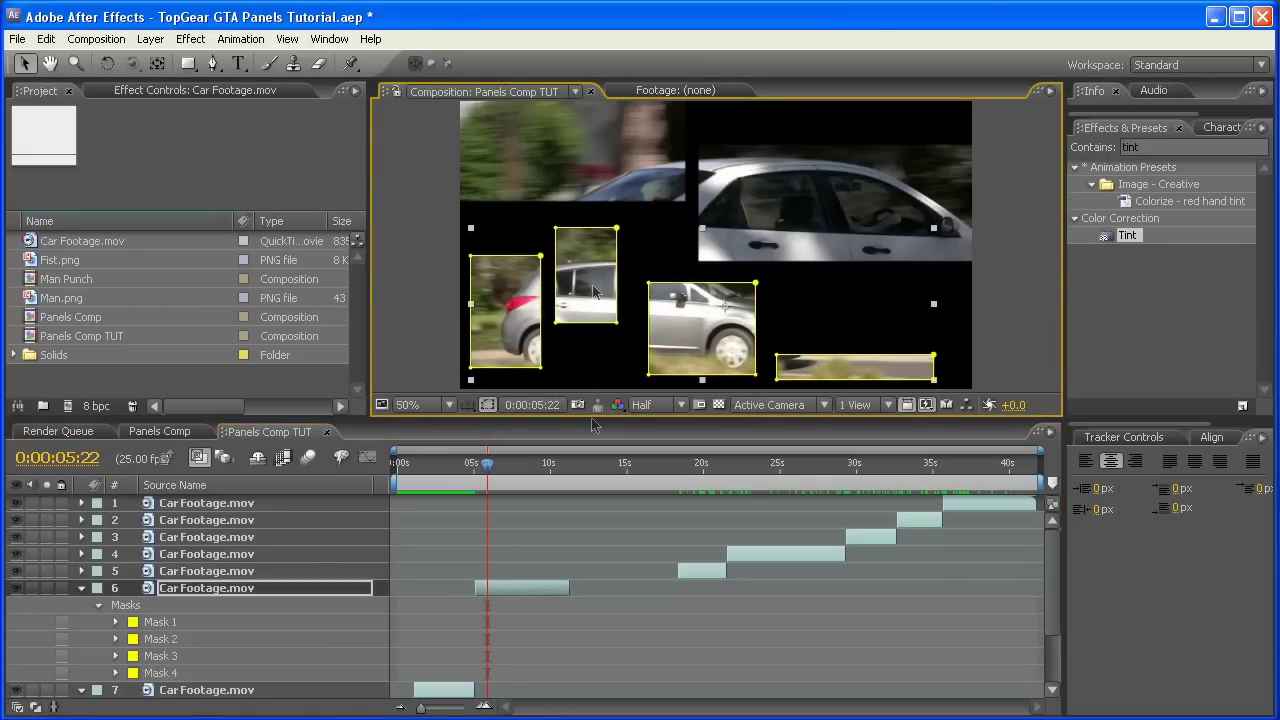
click(471, 511)
Start layer 5's clip at about 8 seconds
click(452, 468)
drag(452, 468, 522, 470)
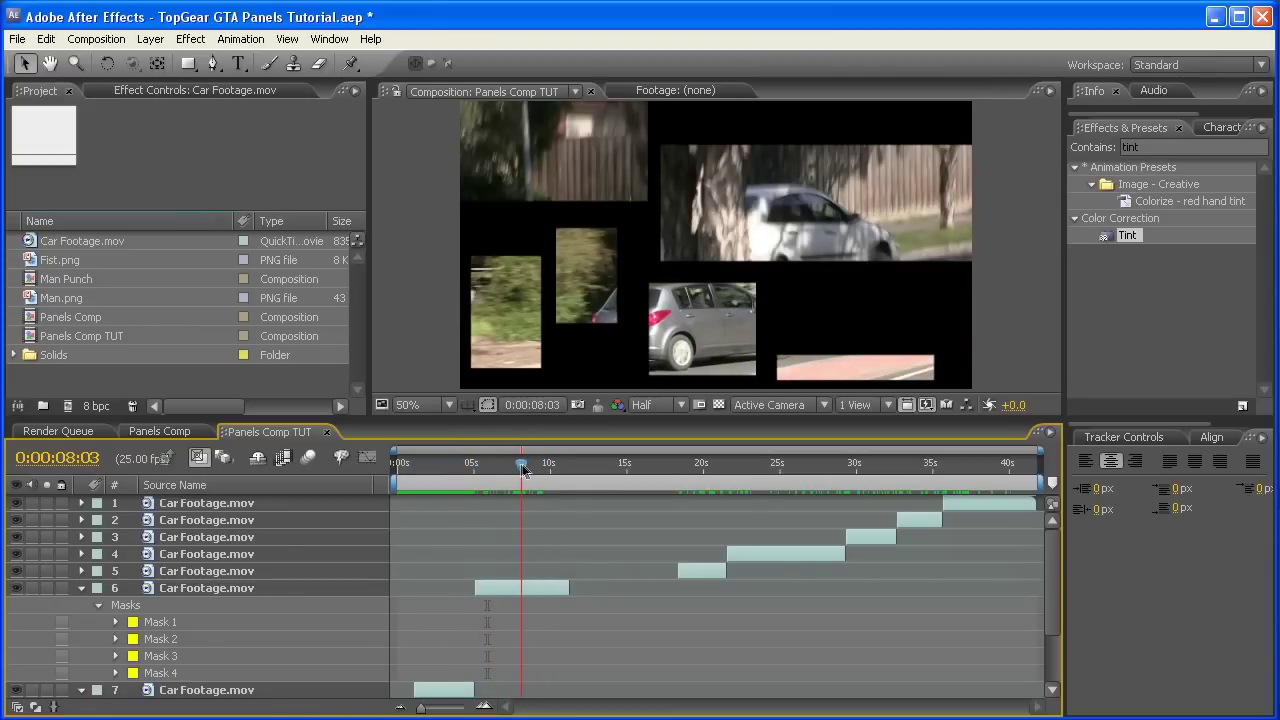
drag(700, 575, 544, 565)
At about 9 seconds, draw three rectangular panel masks on layer 5's dark-car clip
drag(522, 468, 541, 468)
click(187, 63)
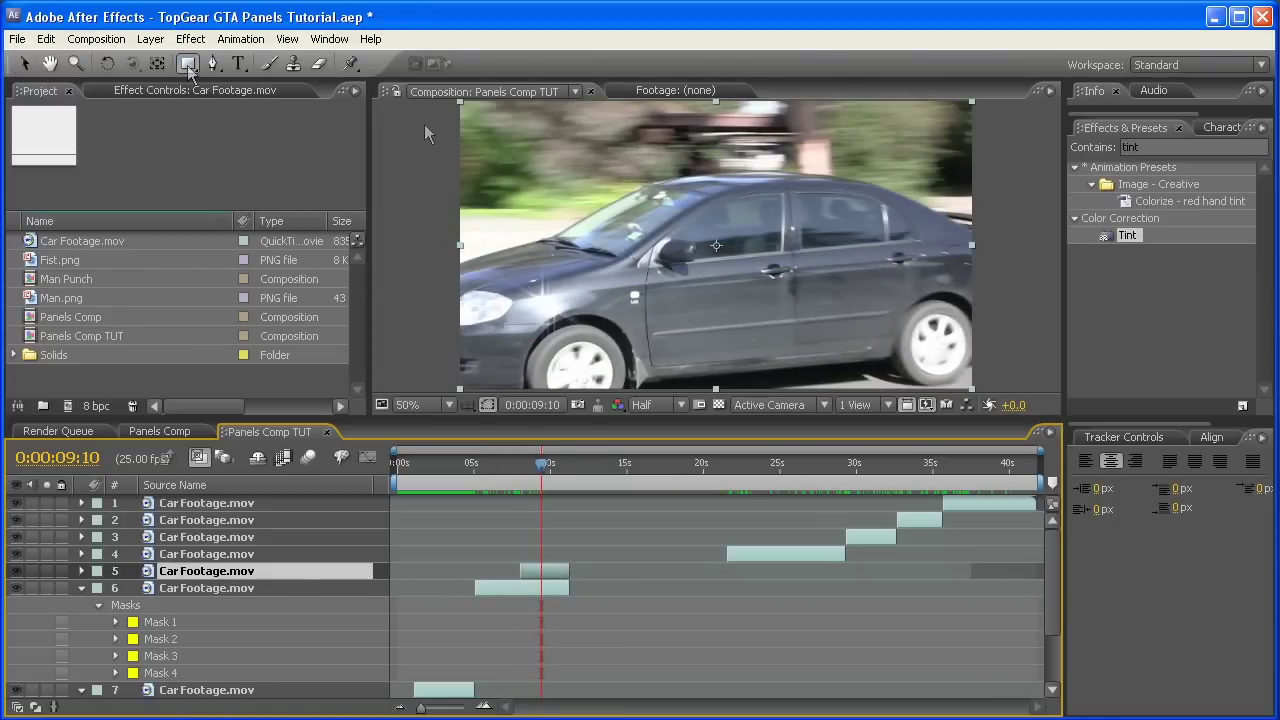
drag(487, 271, 728, 305)
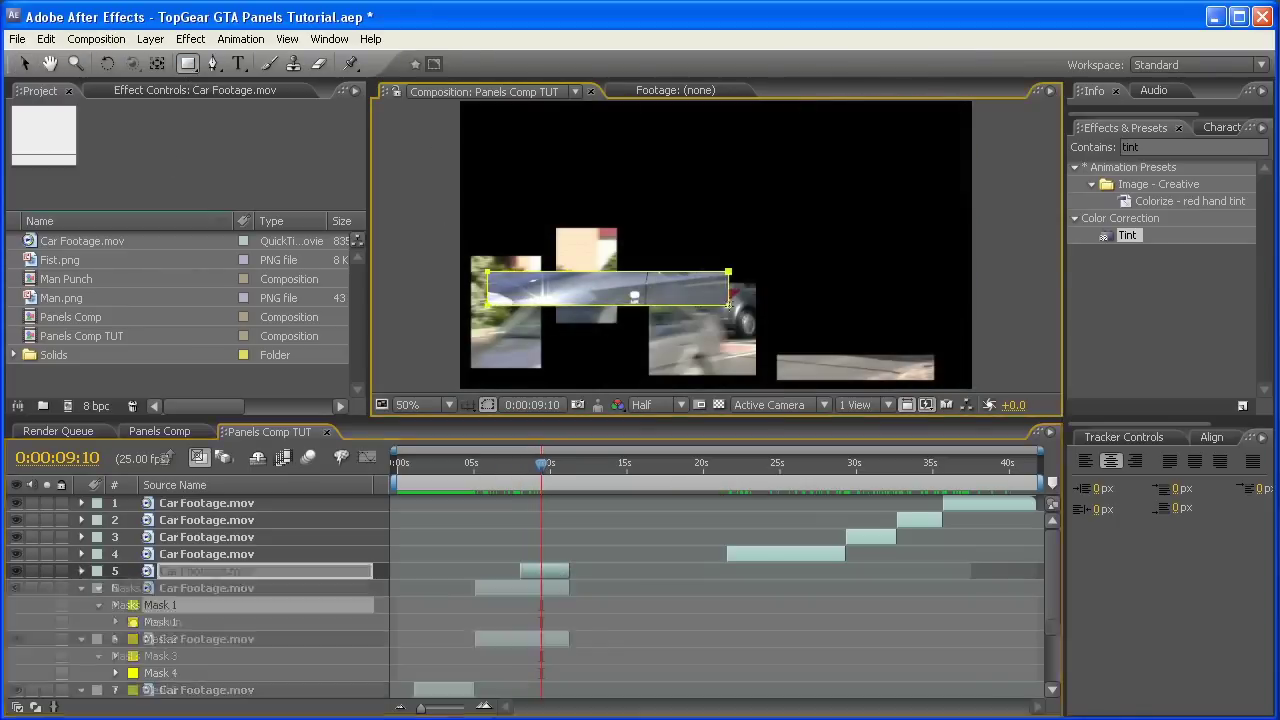
drag(621, 230, 831, 253)
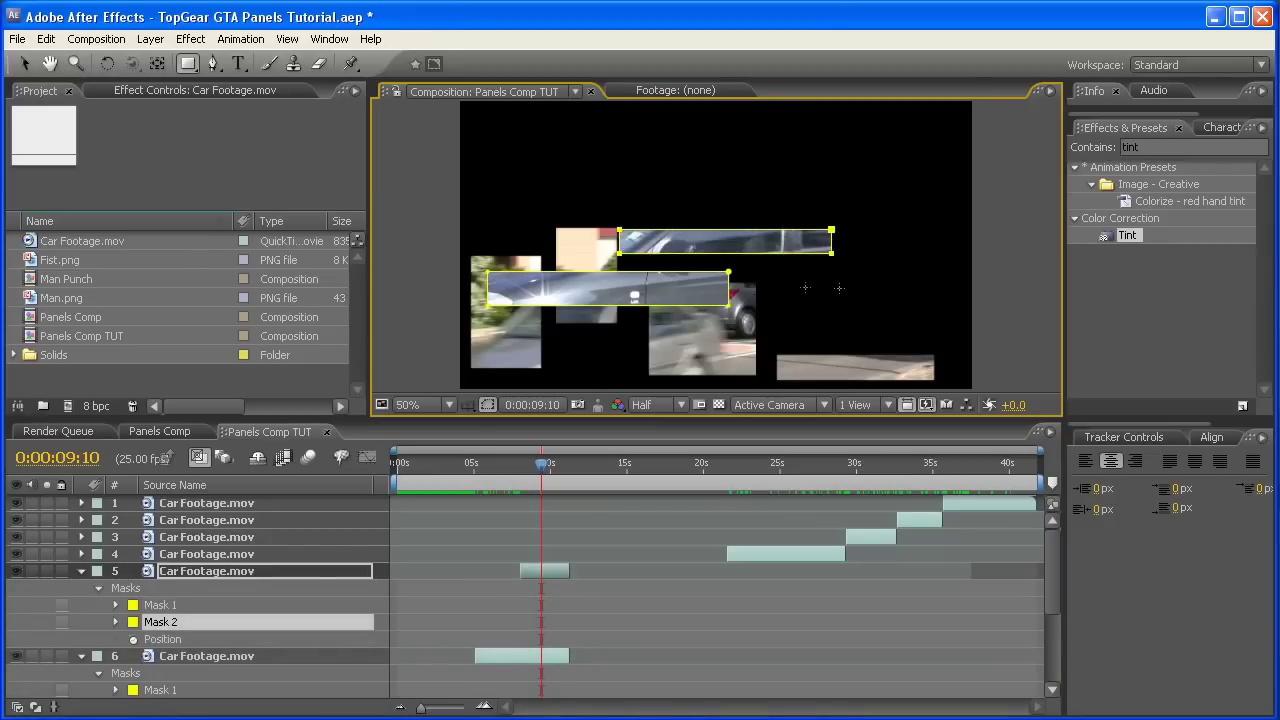
drag(749, 287, 932, 380)
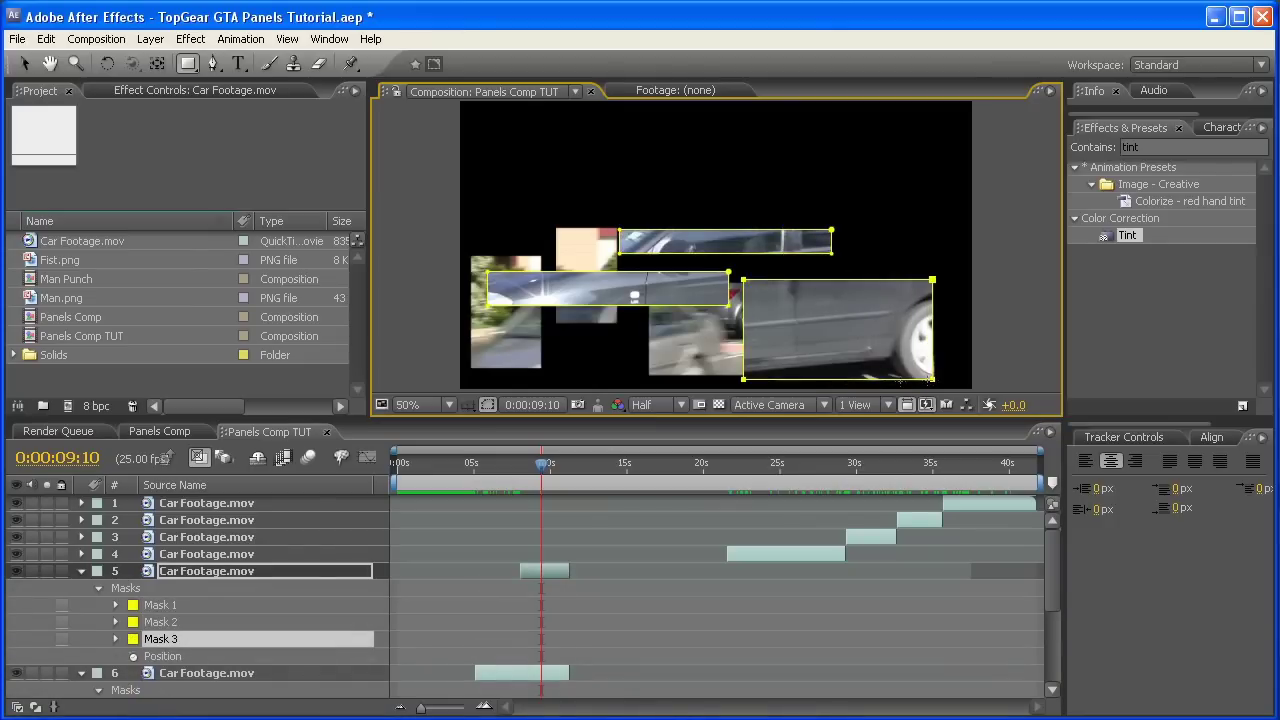
Raise layer 5's three panels toward the top of the frame and select Mask 1
click(558, 594)
click(545, 571)
key(v)
drag(791, 322, 807, 217)
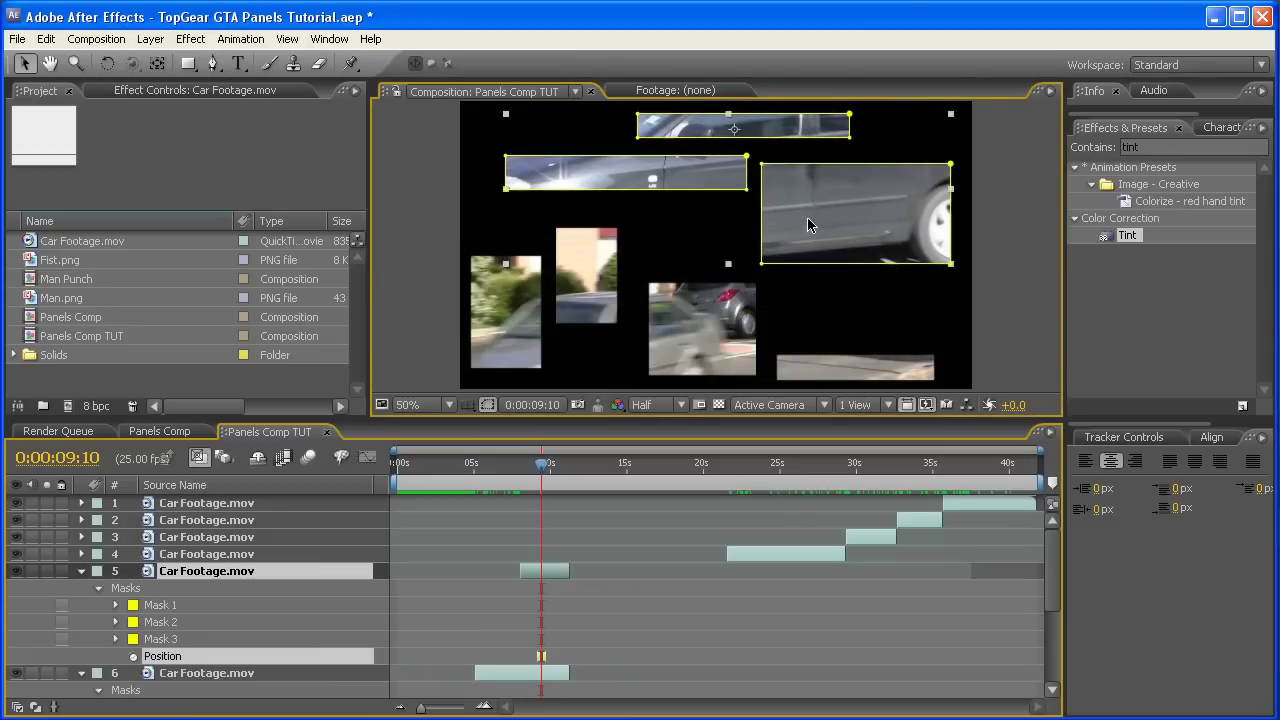
click(611, 648)
drag(486, 478, 526, 469)
click(544, 571)
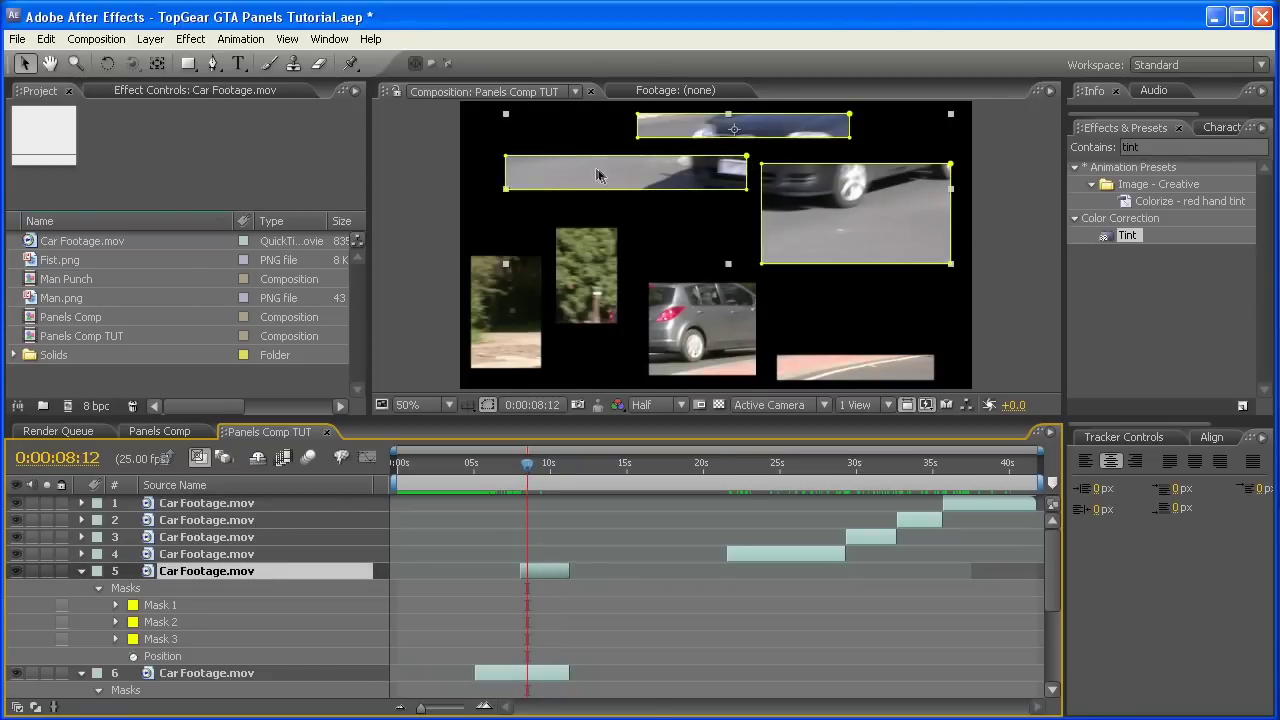
click(506, 162)
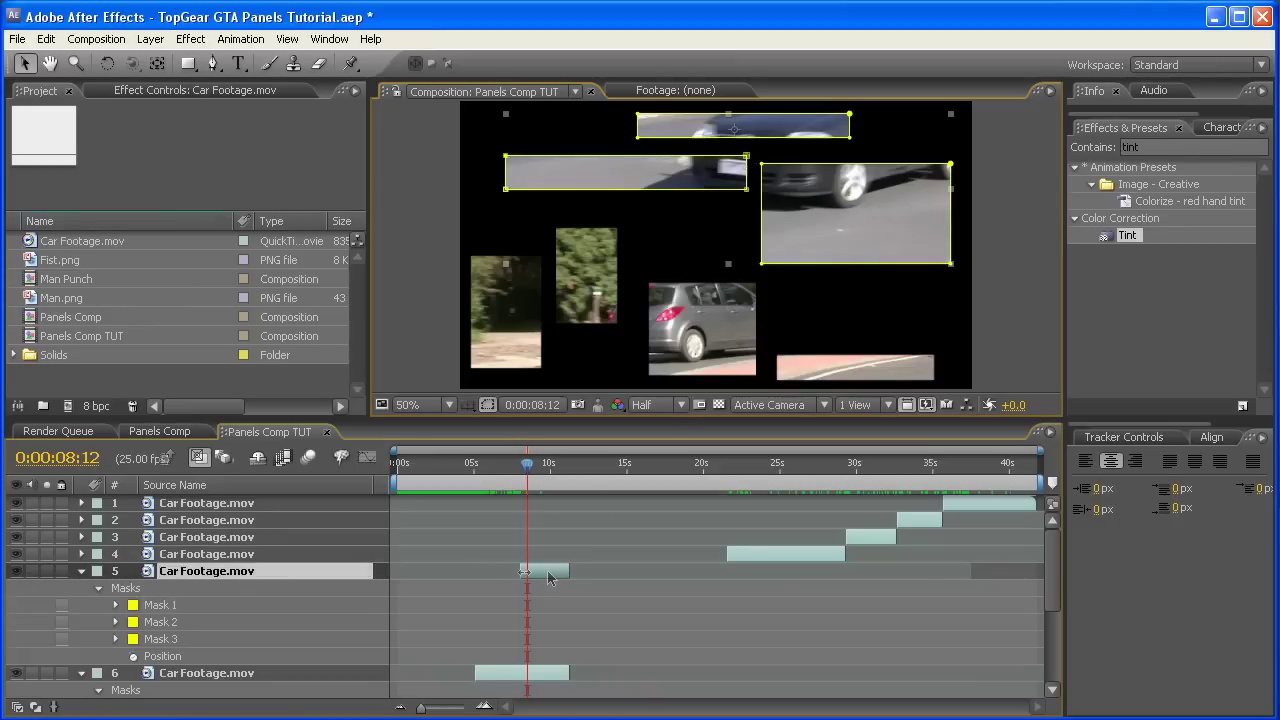
Select layer 5's three masks and enable Mask Path keyframes for Masks 1 and 2
shift+click(160, 622)
shift+click(160, 639)
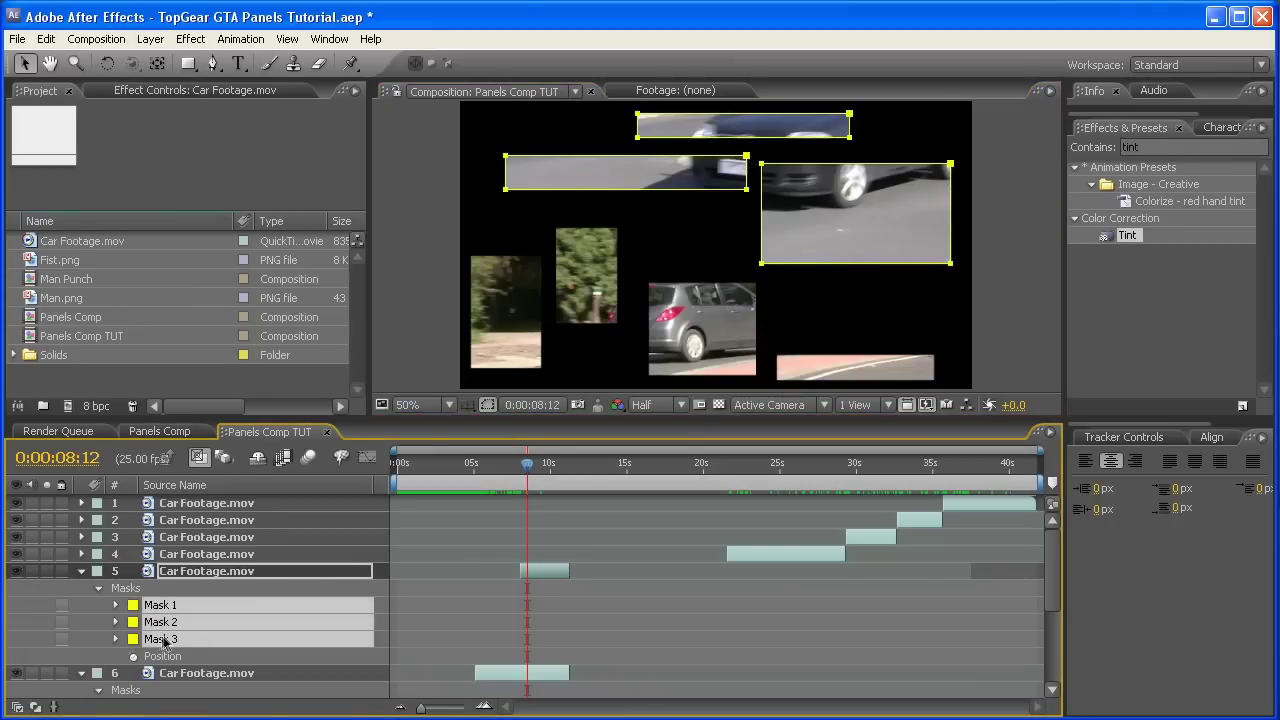
click(116, 606)
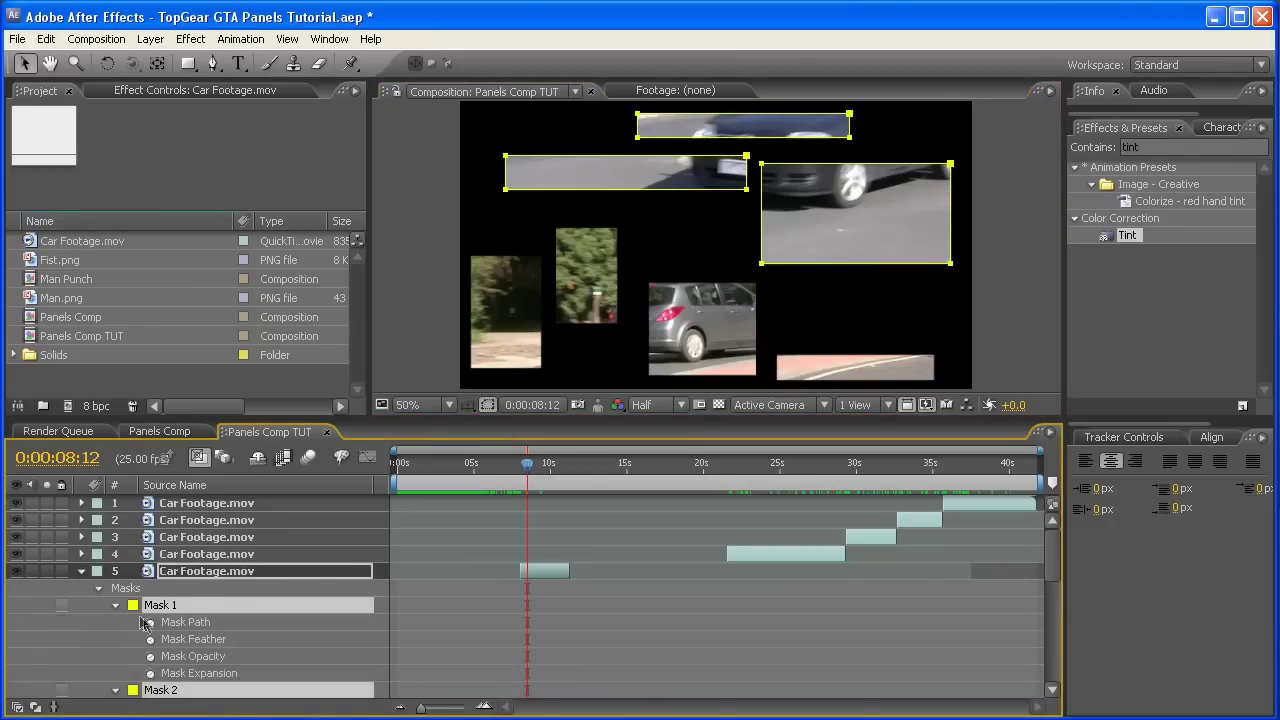
click(150, 624)
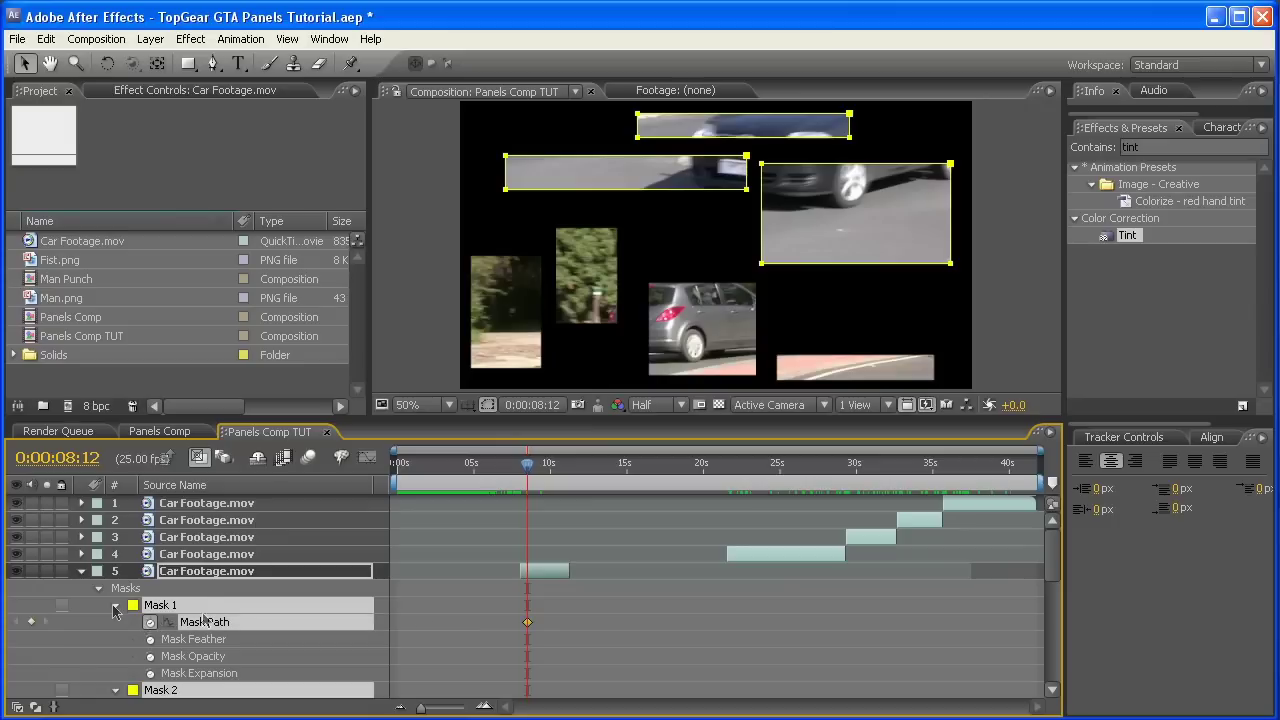
key(alt+shift+m)
scroll(502, 600, up, 2)
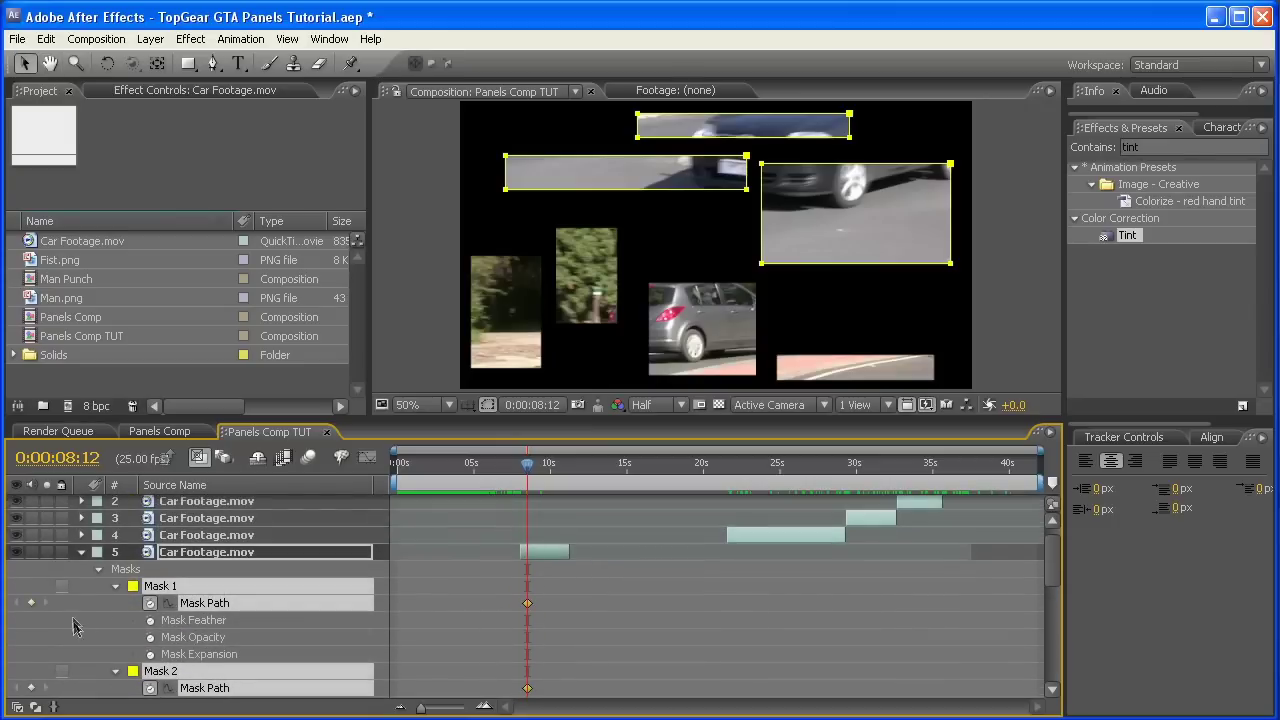
click(116, 586)
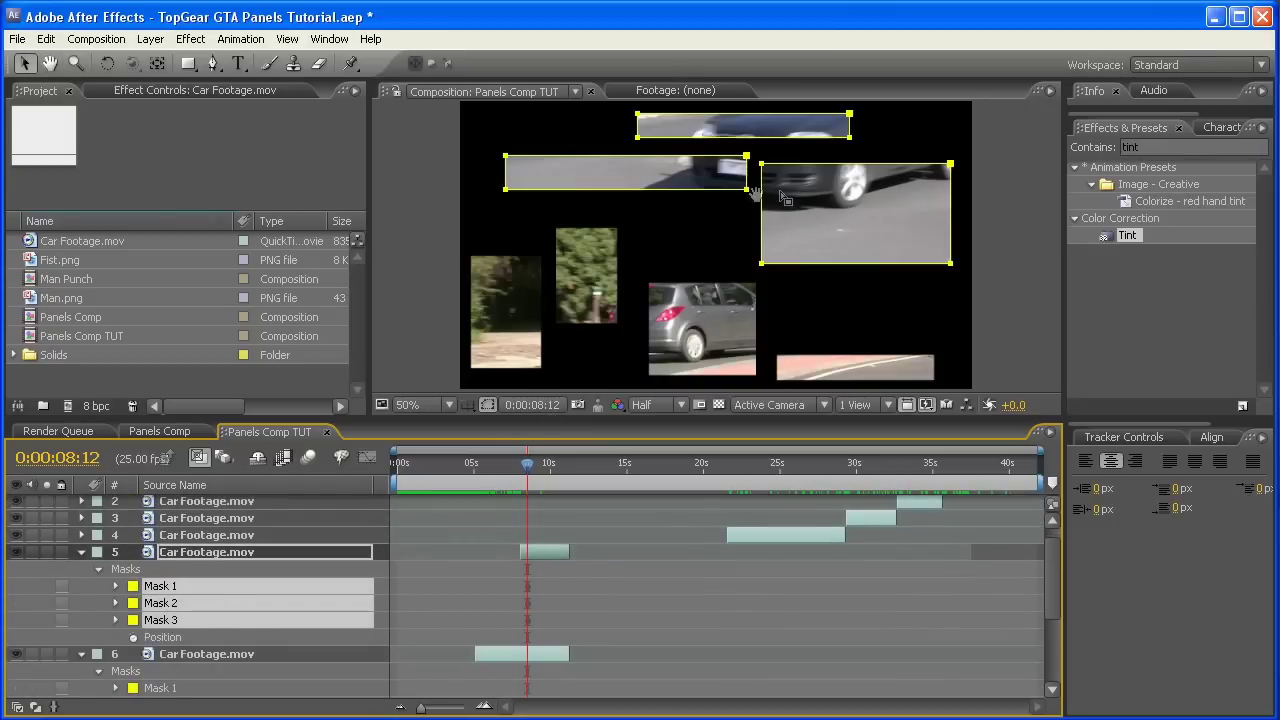
drag(756, 193, 732, 218)
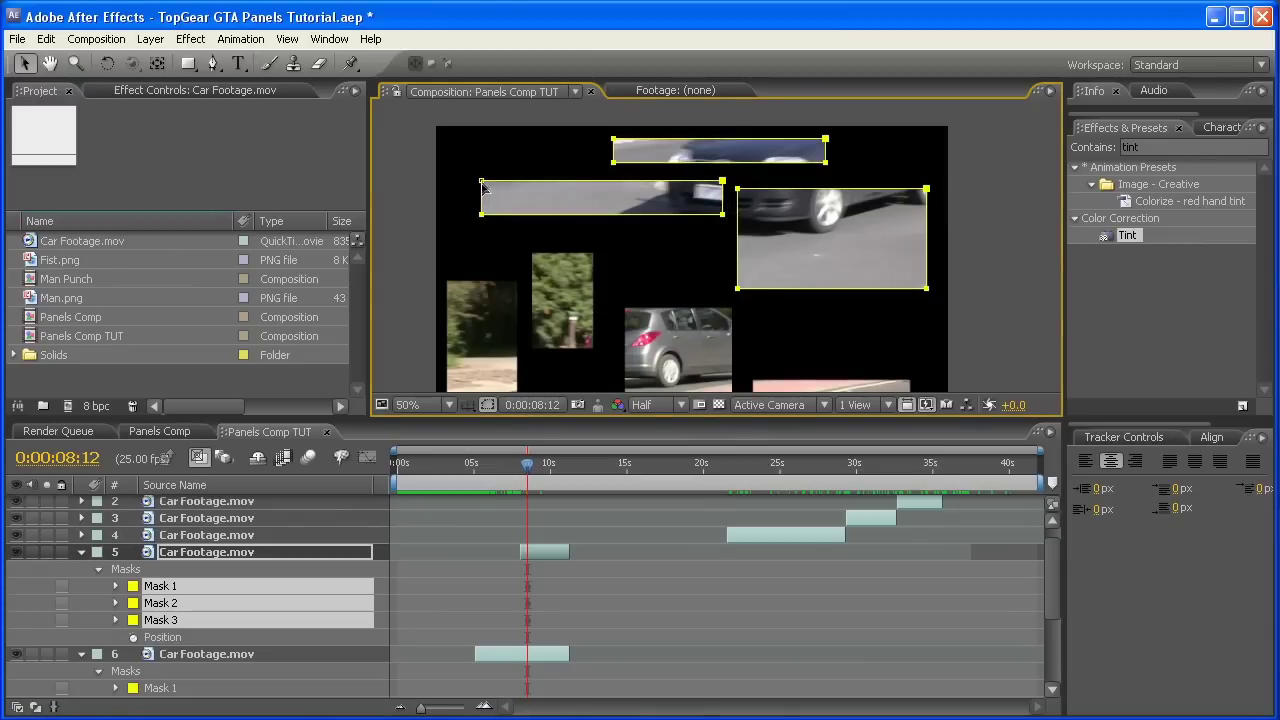
At about 11 seconds, resize Masks 1 and 2 by dragging edges and Free Transform
click(483, 186)
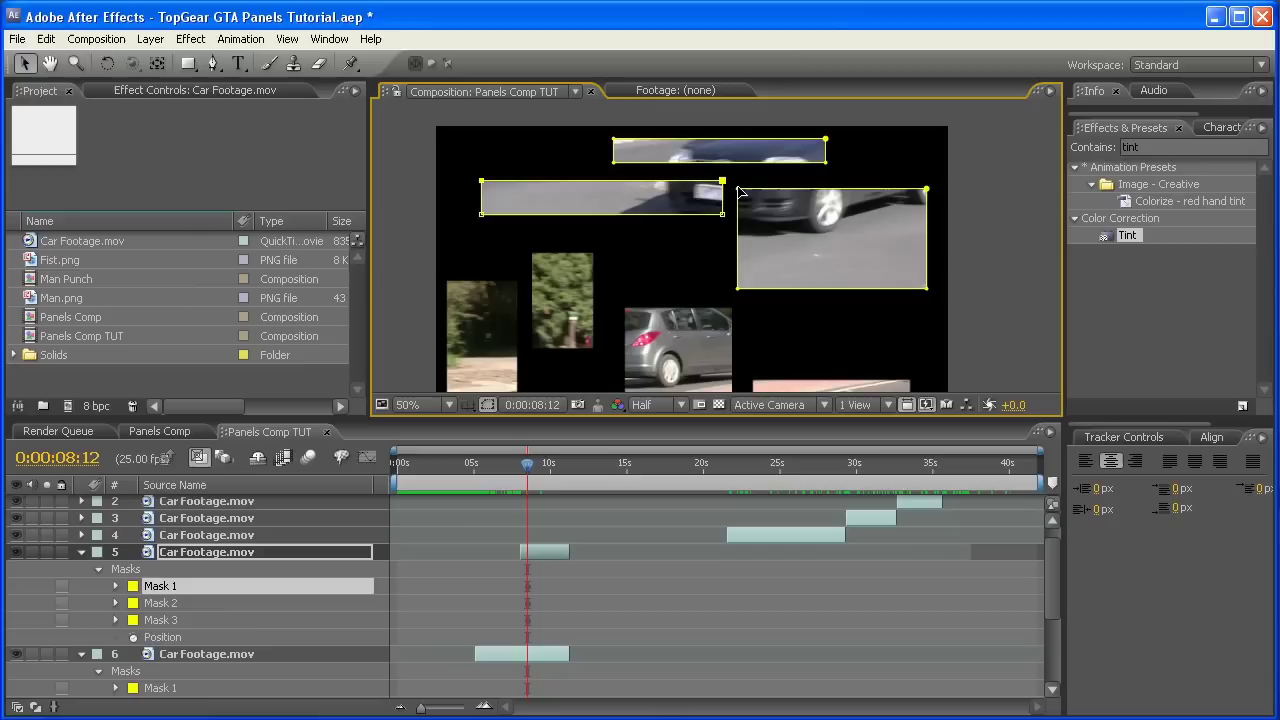
shift+click(826, 163)
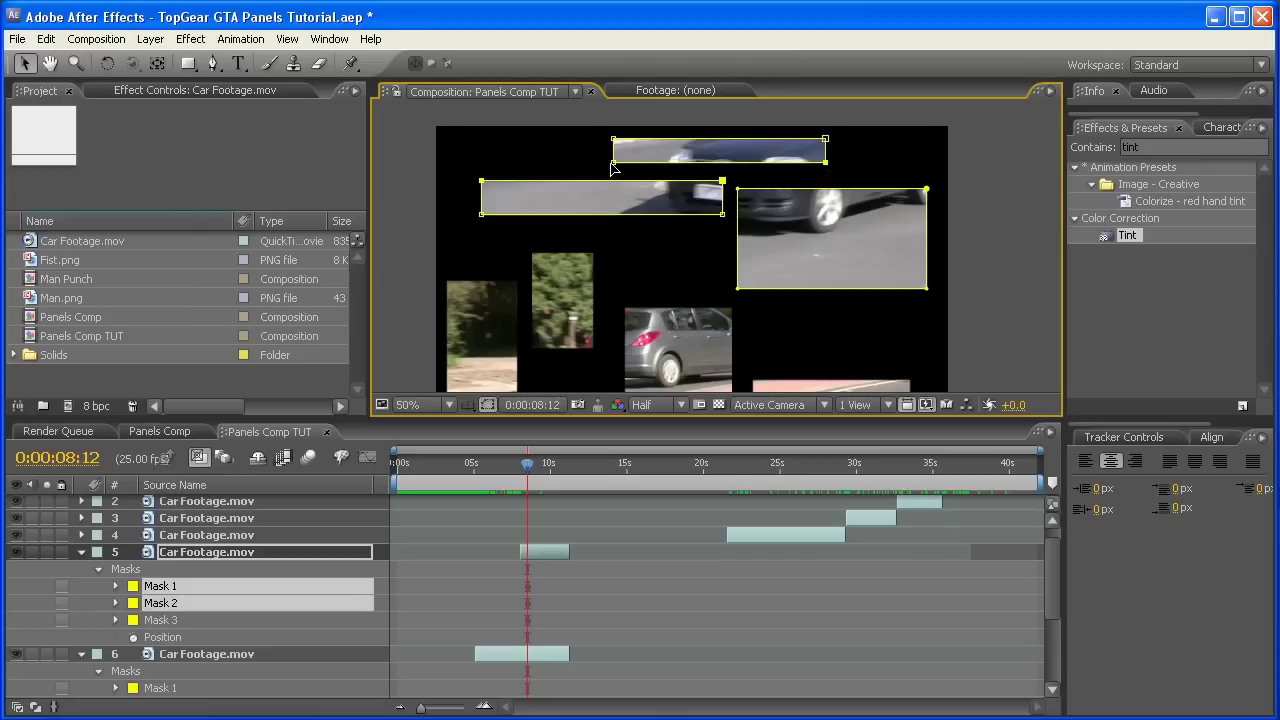
drag(527, 470, 565, 471)
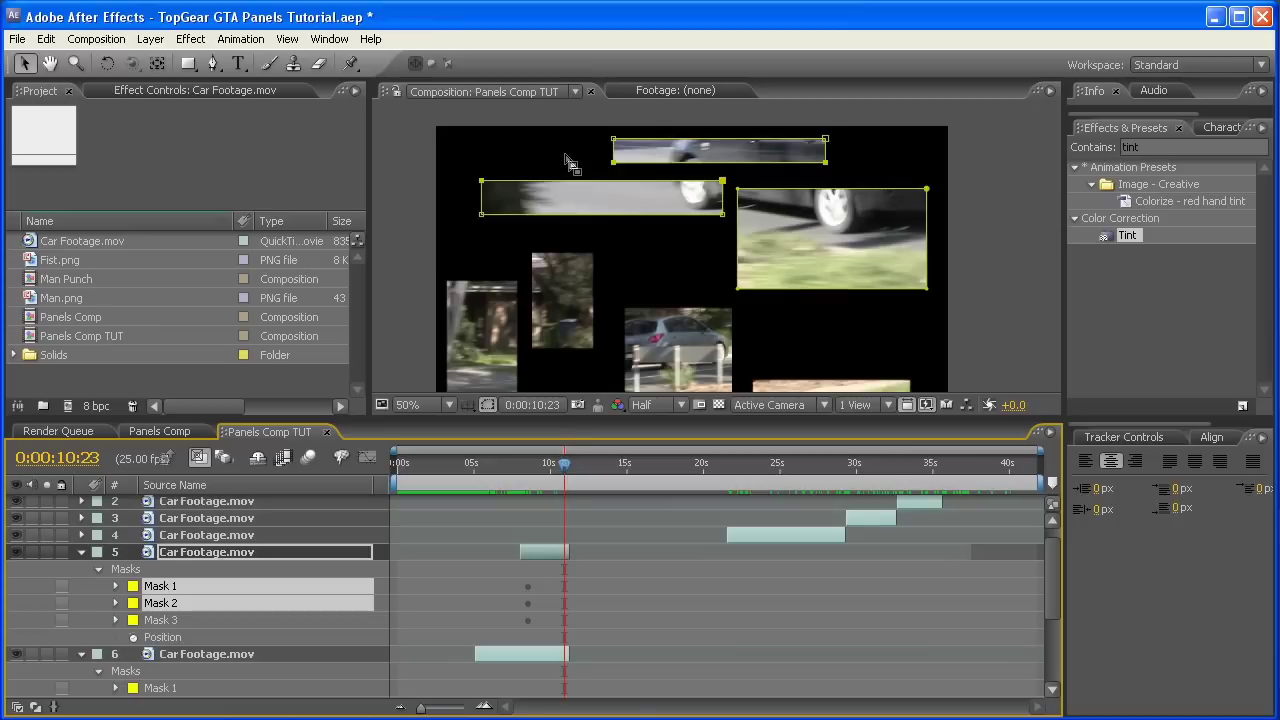
mouse_move(482, 181)
mouse_down()
mouse_move(484, 199)
mouse_move(481, 162)
mouse_up()
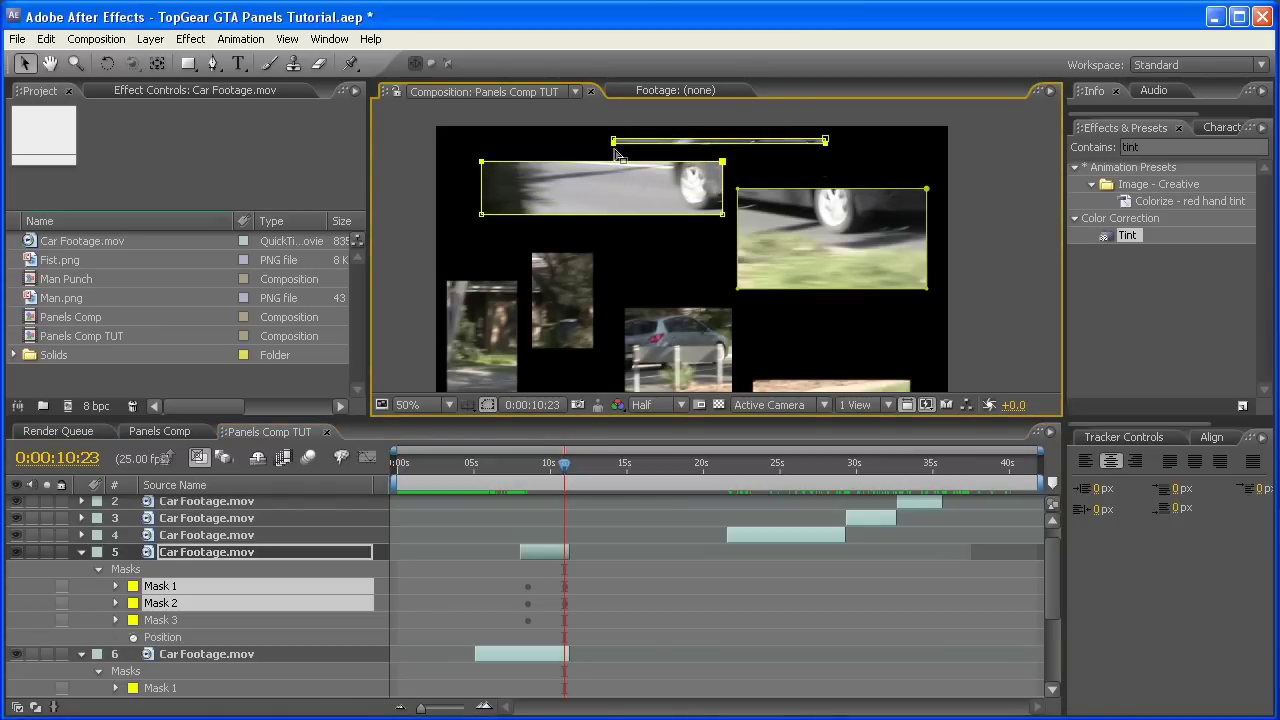
key(ctrl+t)
drag(654, 160, 654, 152)
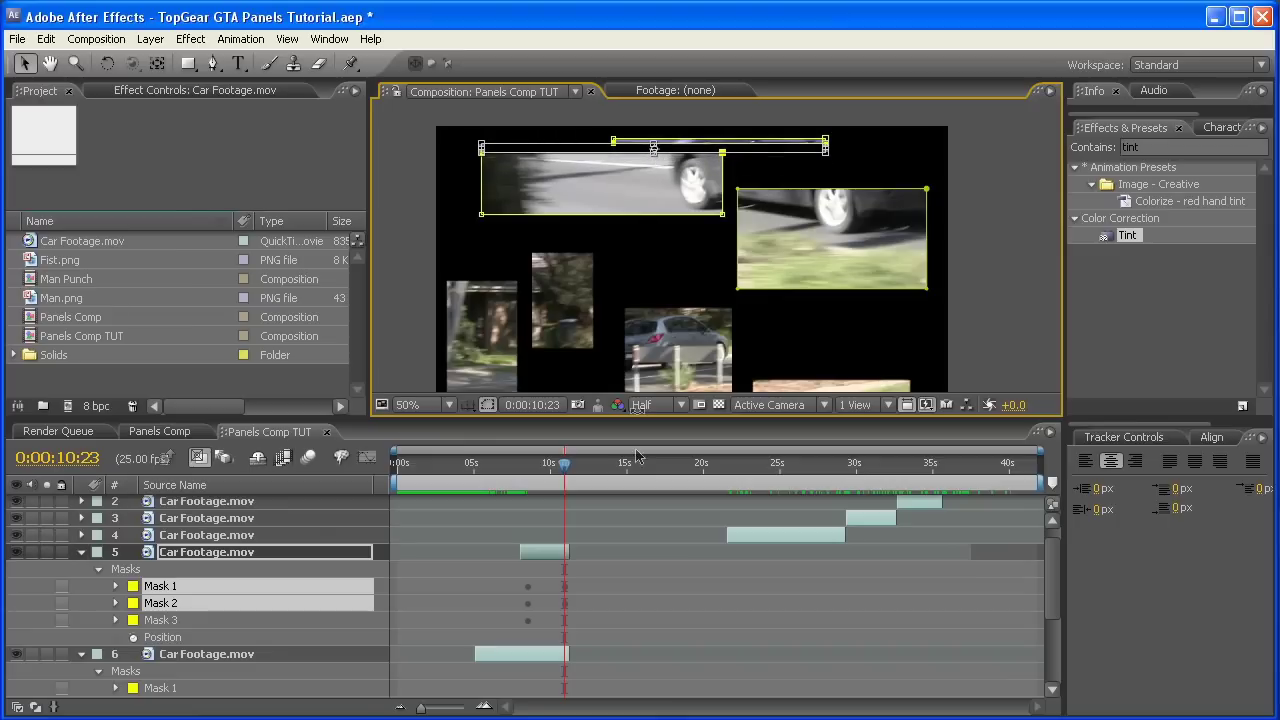
click(606, 535)
mouse_move(516, 474)
mouse_down()
mouse_move(559, 480)
mouse_move(530, 478)
mouse_up()
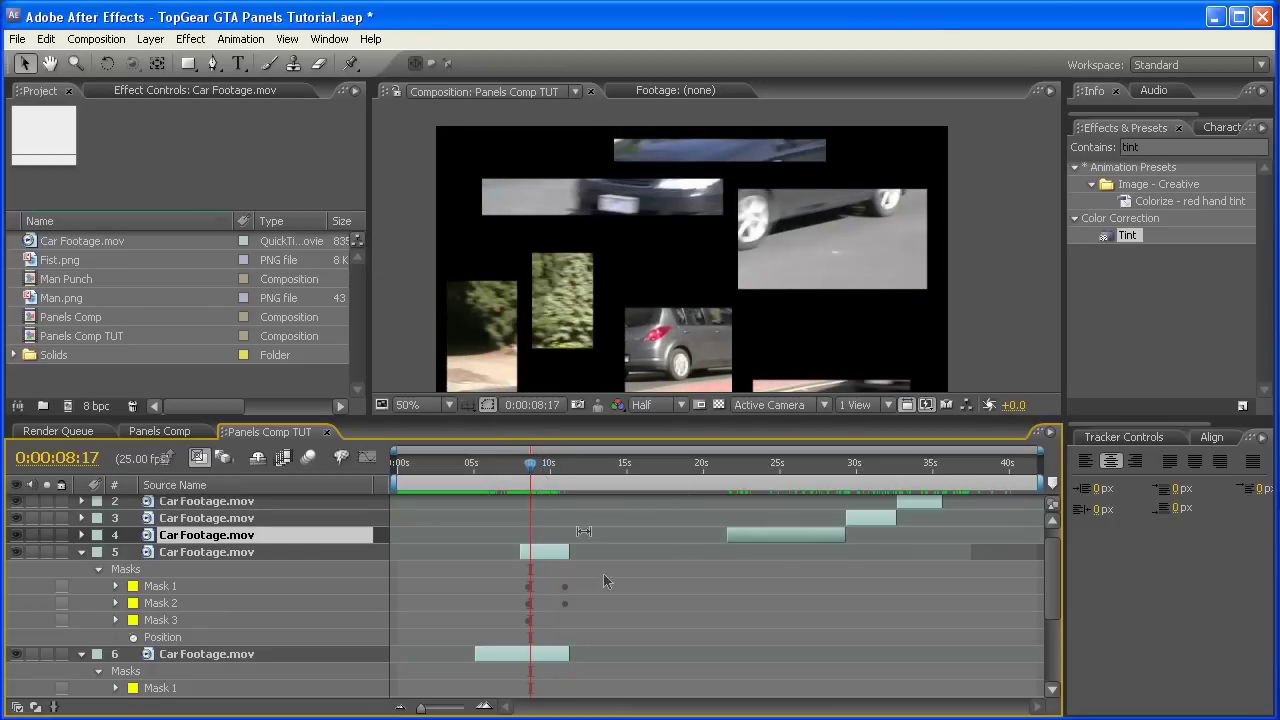
mouse_move(1050, 585)
mouse_down()
mouse_move(1053, 605)
mouse_move(1053, 584)
mouse_up()
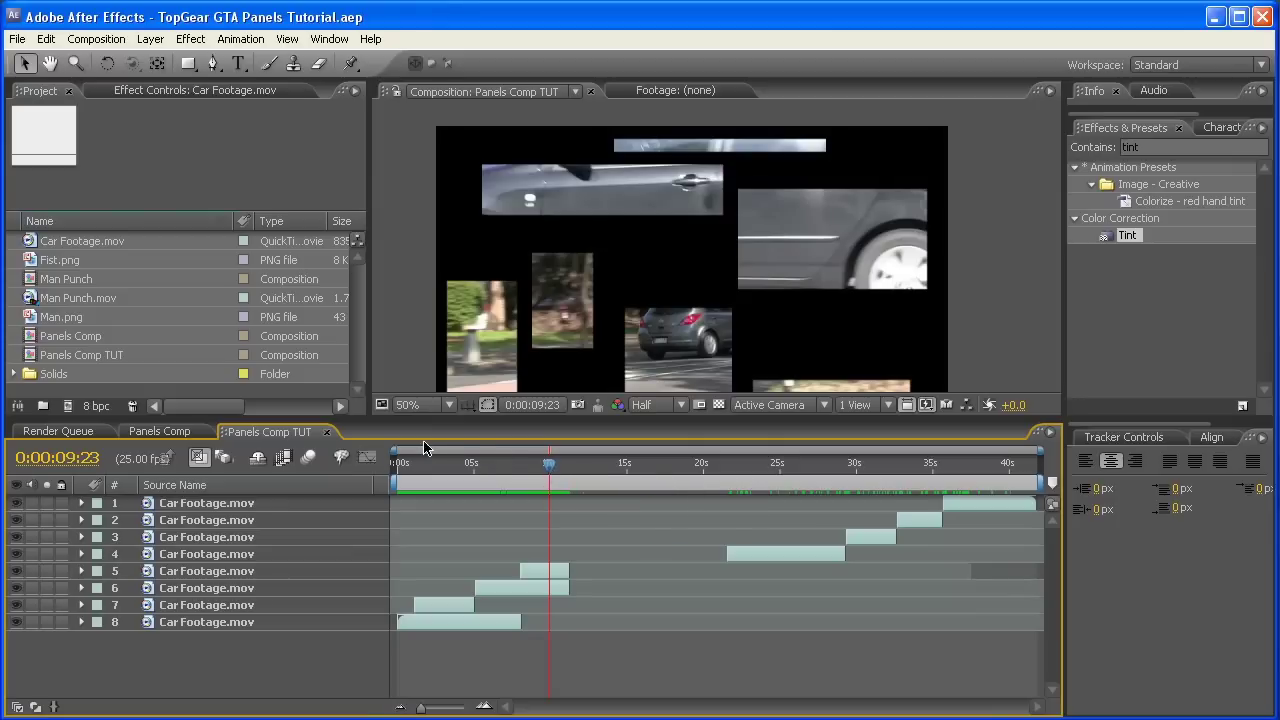
Add Man Punch.mov to the timeline and slide it to start near 11 seconds
click(66, 300)
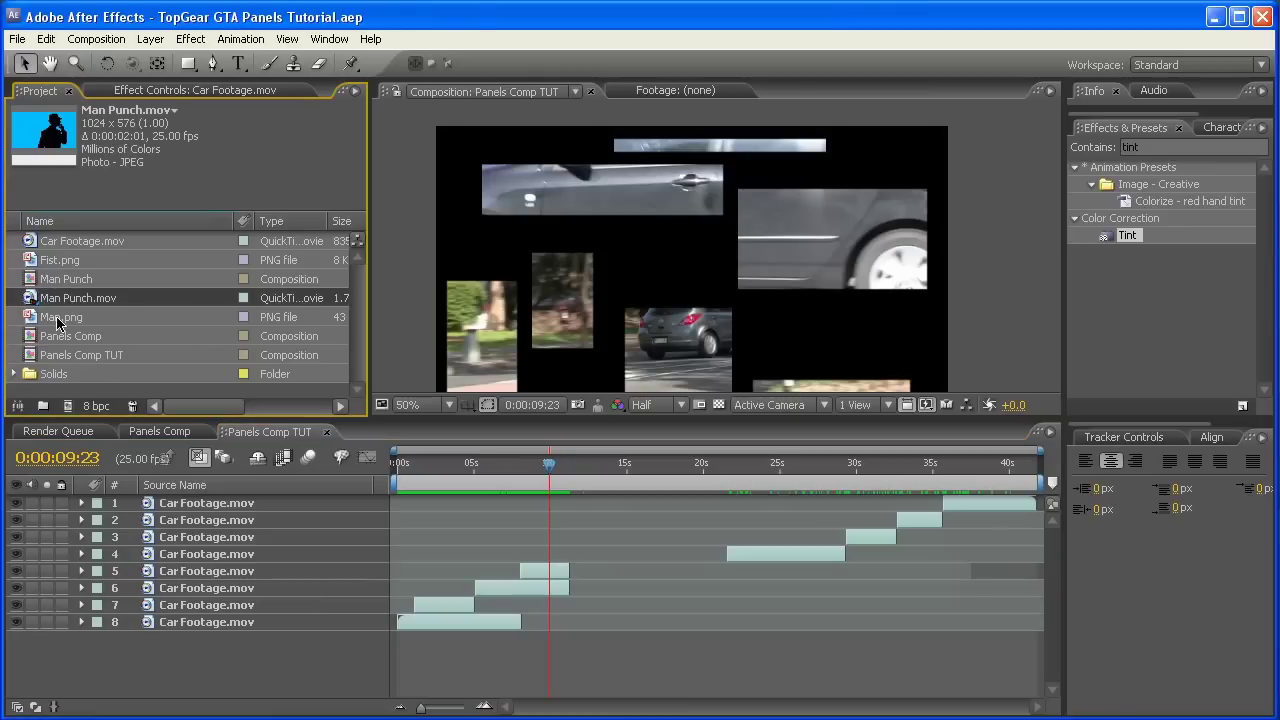
drag(60, 305, 105, 572)
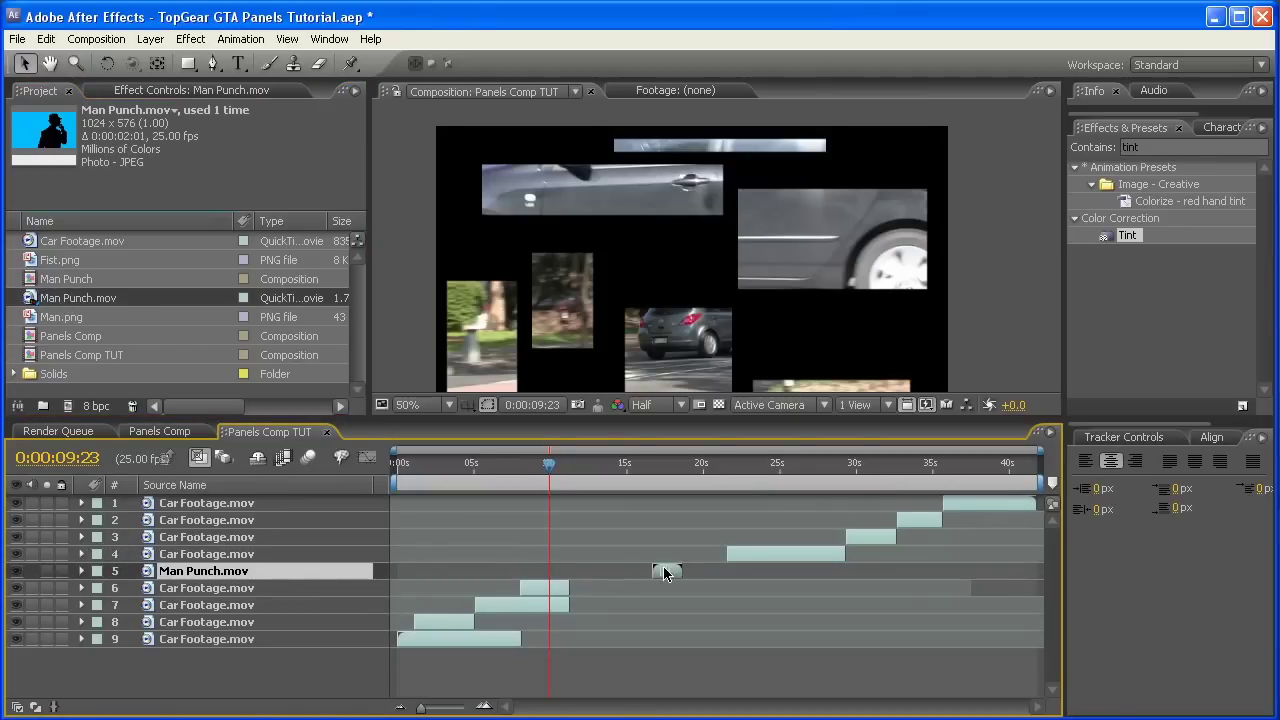
drag(598, 571, 580, 571)
click(554, 465)
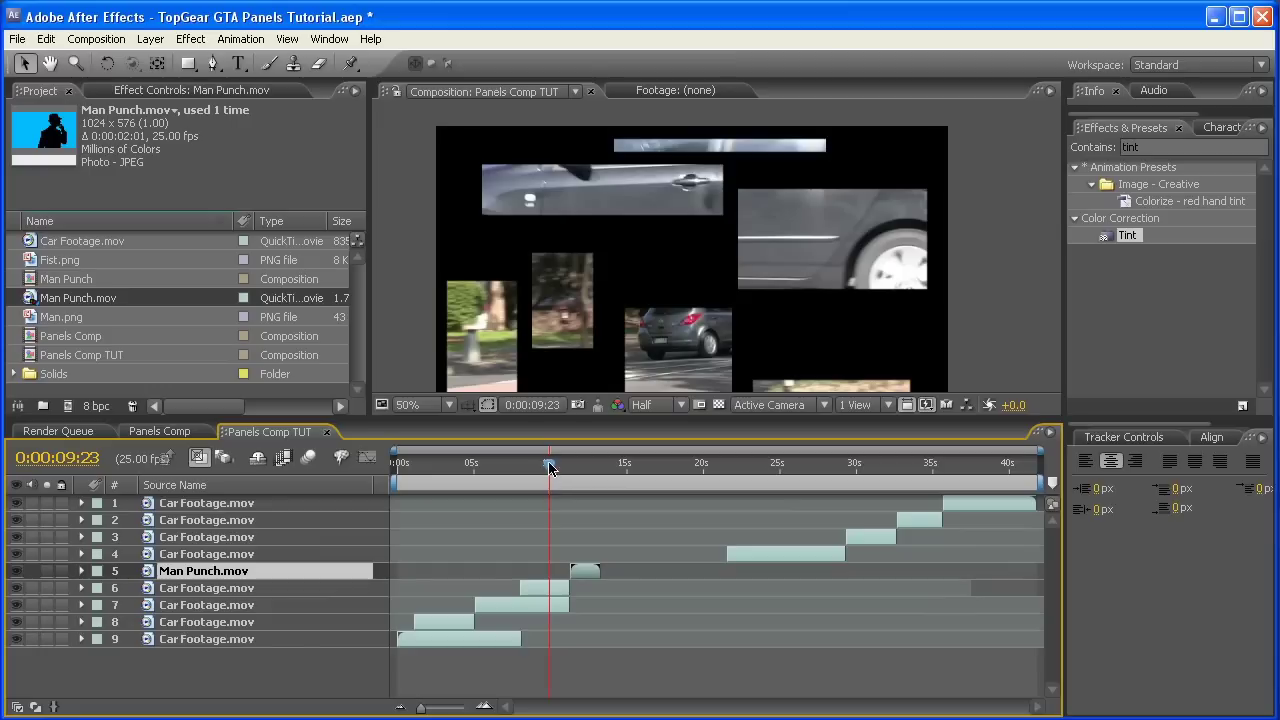
Scale the Man Punch layer down and reposition it within the frame
drag(556, 472, 606, 473)
key(h)
drag(651, 317, 646, 292)
key(v)
drag(581, 472, 573, 473)
click(512, 236)
drag(426, 112, 452, 136)
drag(662, 194, 692, 188)
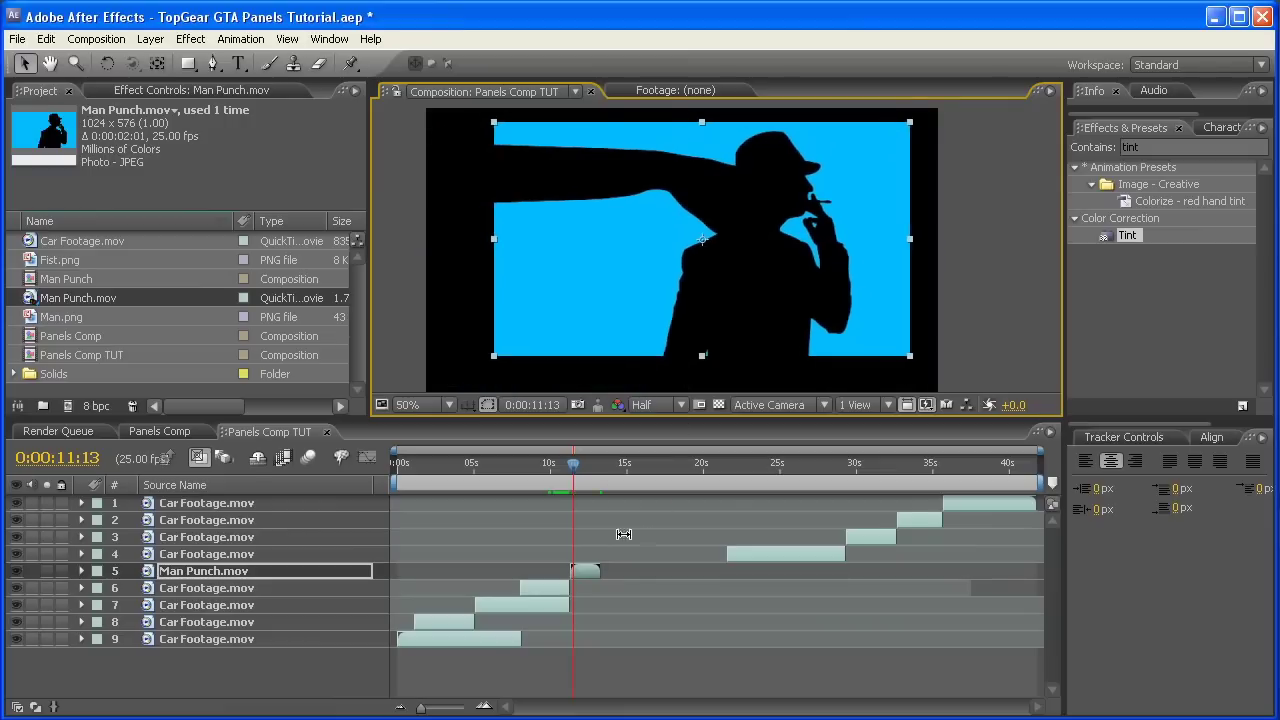
click(590, 547)
mouse_move(575, 475)
mouse_down()
mouse_move(561, 475)
mouse_move(588, 476)
mouse_up()
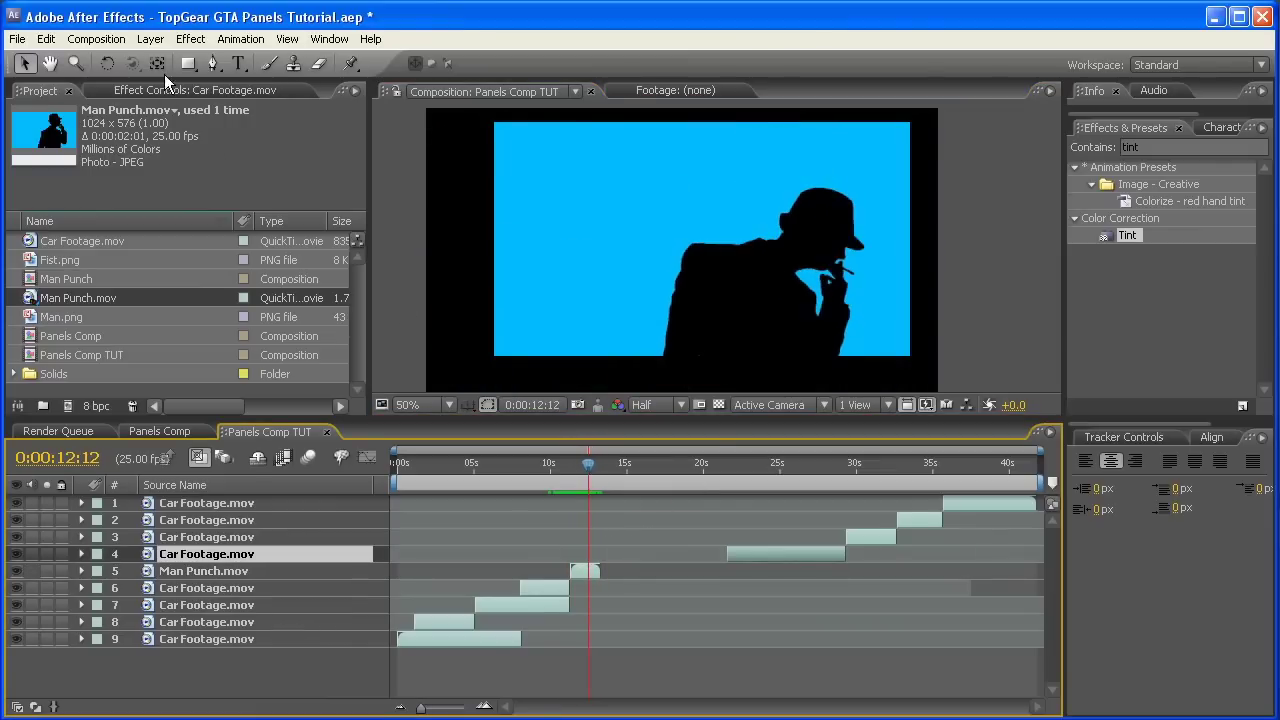
Draw a rectangle mask on layer 4's car footage, then three panel masks on Man Punch over the hat, upper area and body
click(187, 63)
drag(450, 209, 906, 215)
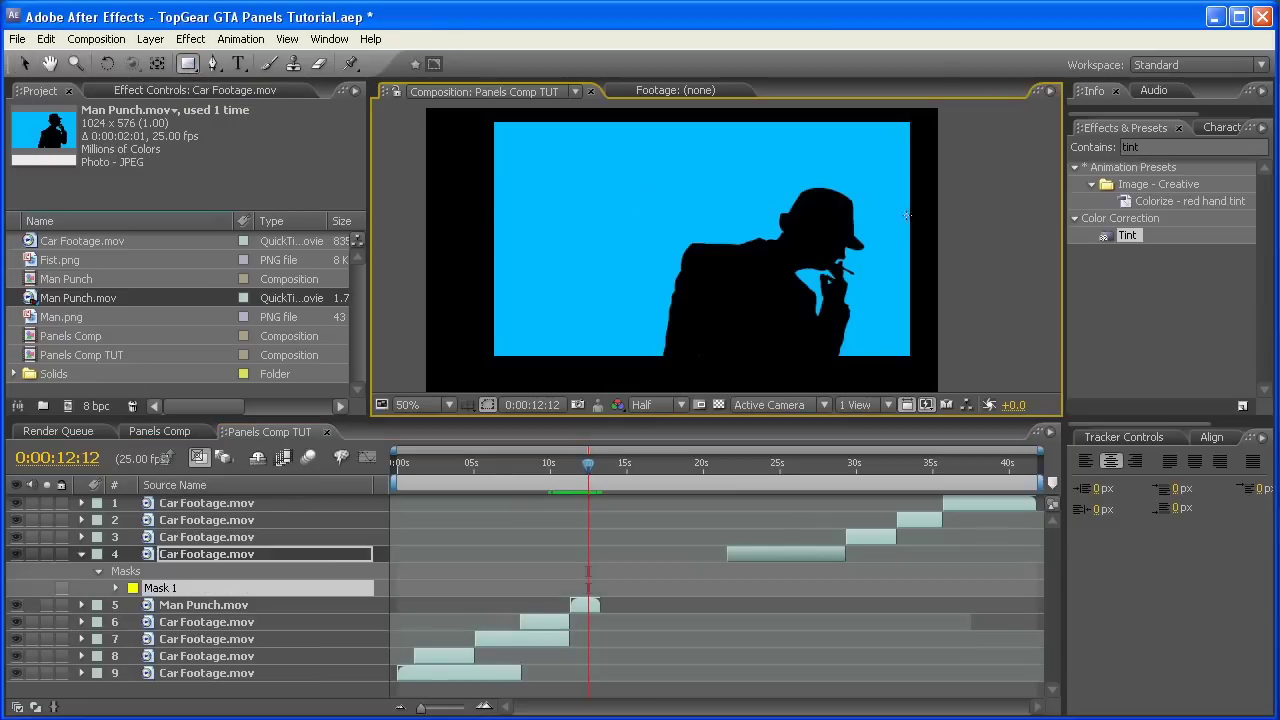
click(582, 605)
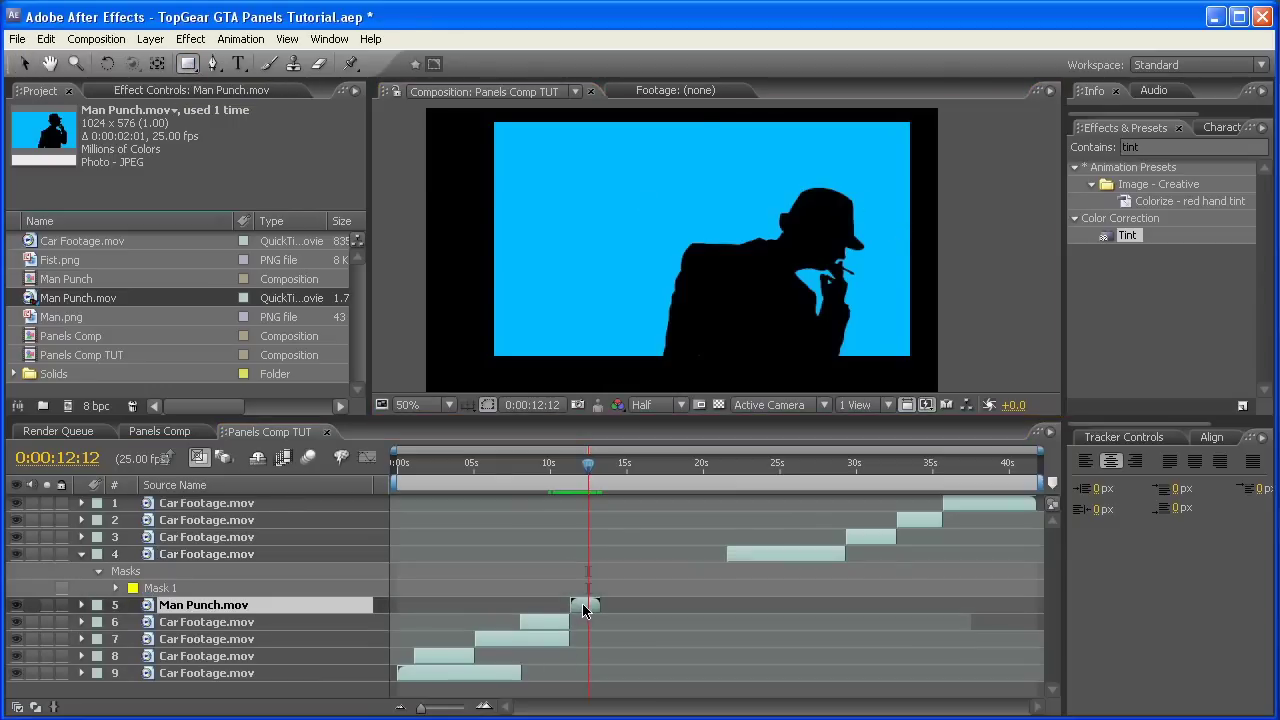
mouse_move(467, 228)
mouse_down()
mouse_move(908, 320)
mouse_move(909, 268)
mouse_move(920, 270)
mouse_up()
drag(489, 120, 890, 222)
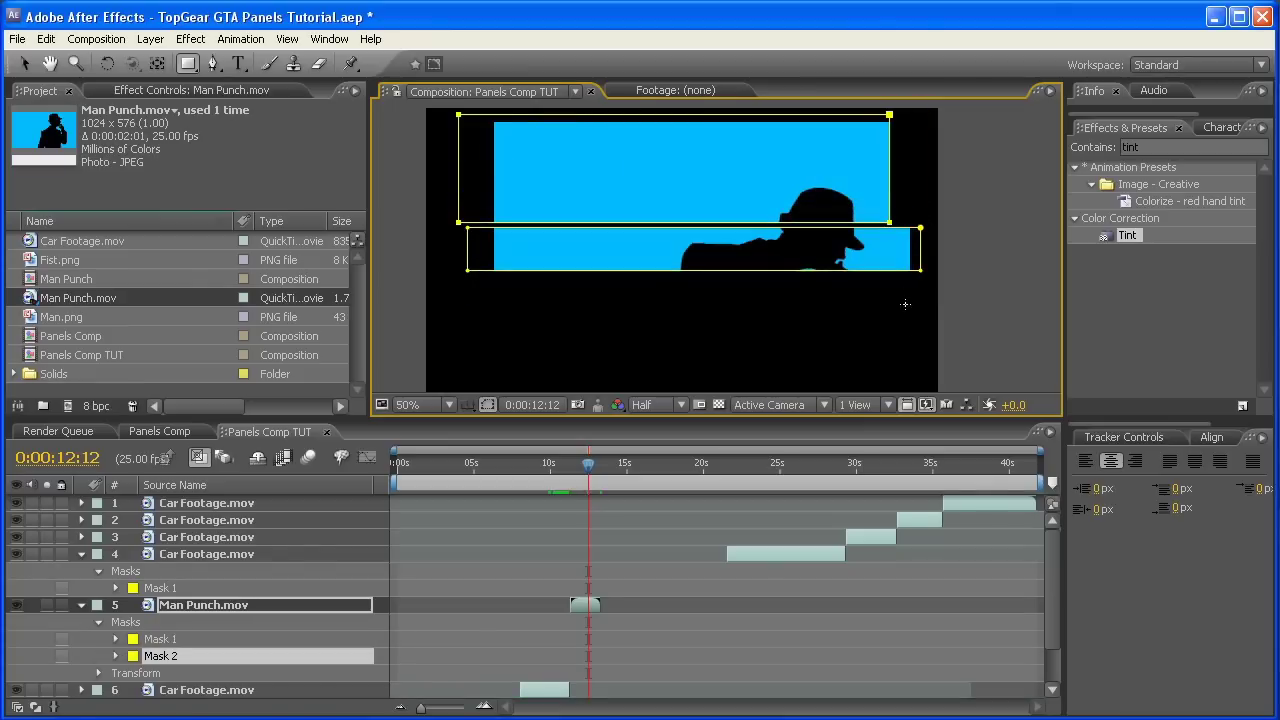
drag(929, 383, 506, 342)
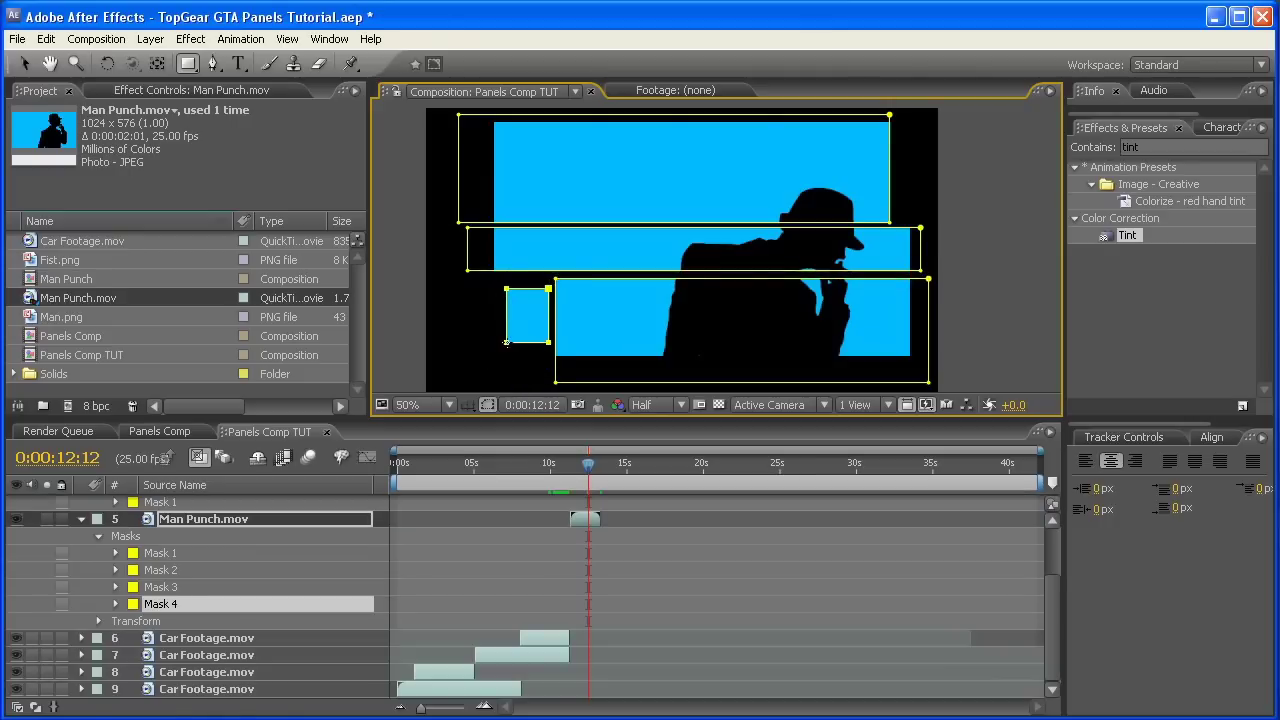
Deselect the masks and scrub the timeline to review the masked panels
click(604, 635)
drag(587, 465, 607, 483)
drag(1055, 600, 1051, 626)
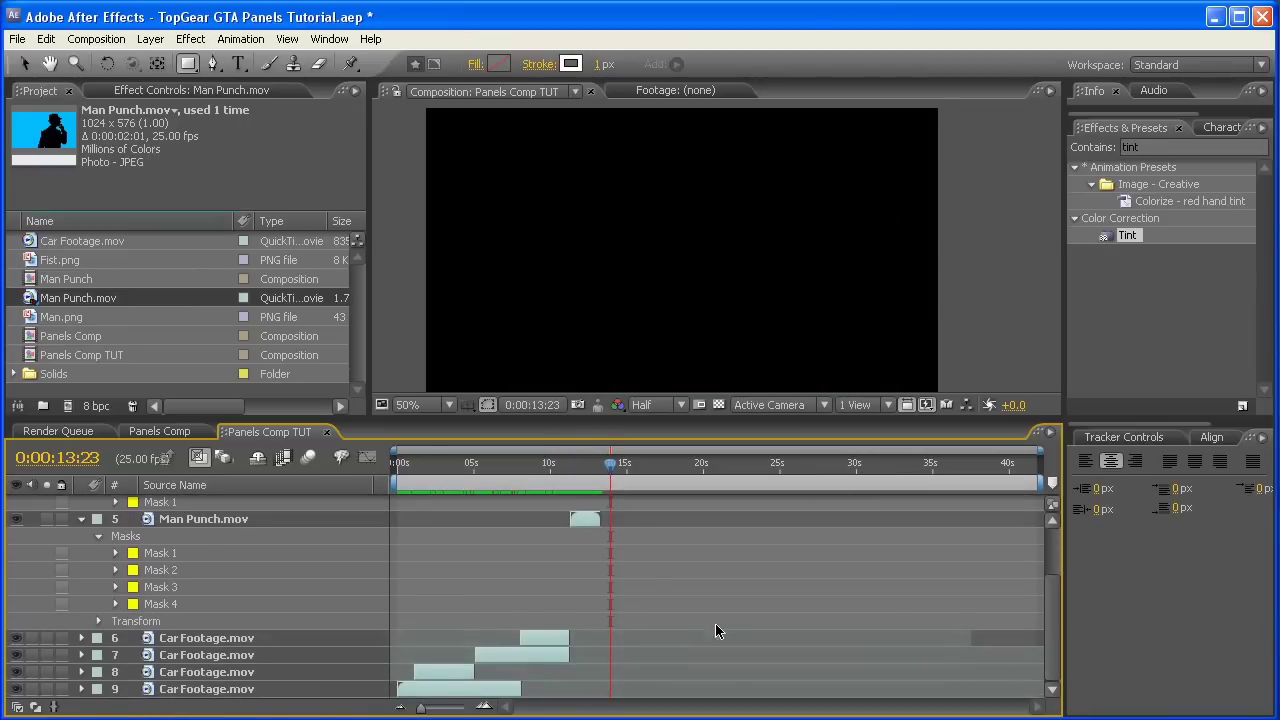
Collapse the Man Punch masks, deselect all layers and preview the panels at different times
key(ctrl+a)
click(81, 520)
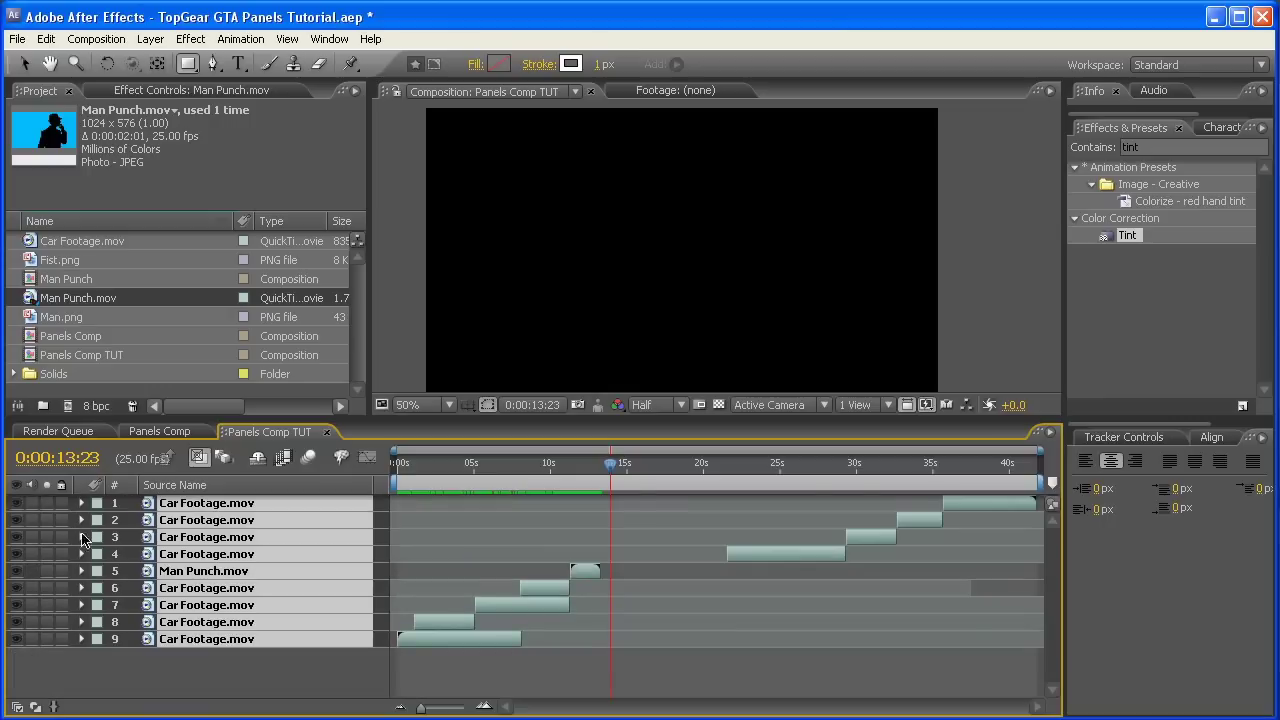
click(349, 675)
mouse_move(425, 466)
mouse_down()
mouse_move(403, 466)
mouse_move(514, 466)
mouse_move(448, 472)
mouse_up()
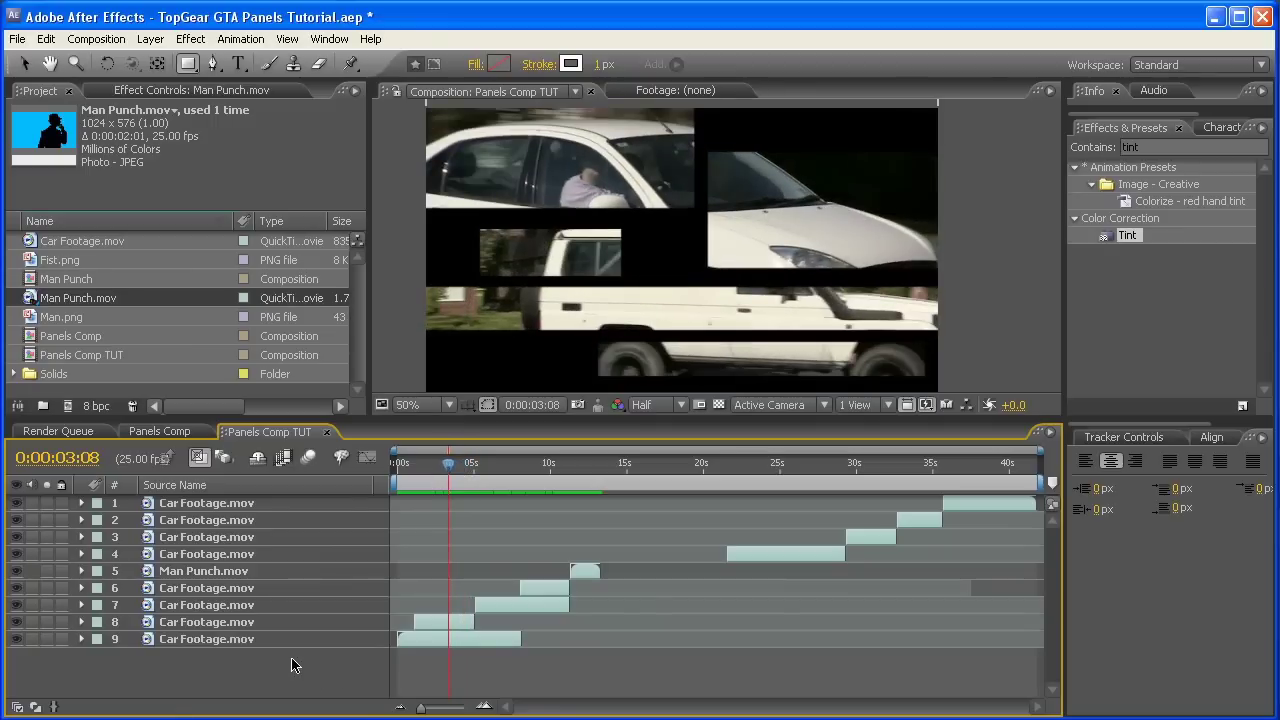
Add a new adjustment layer at the top of the timeline stack
right_click(383, 507)
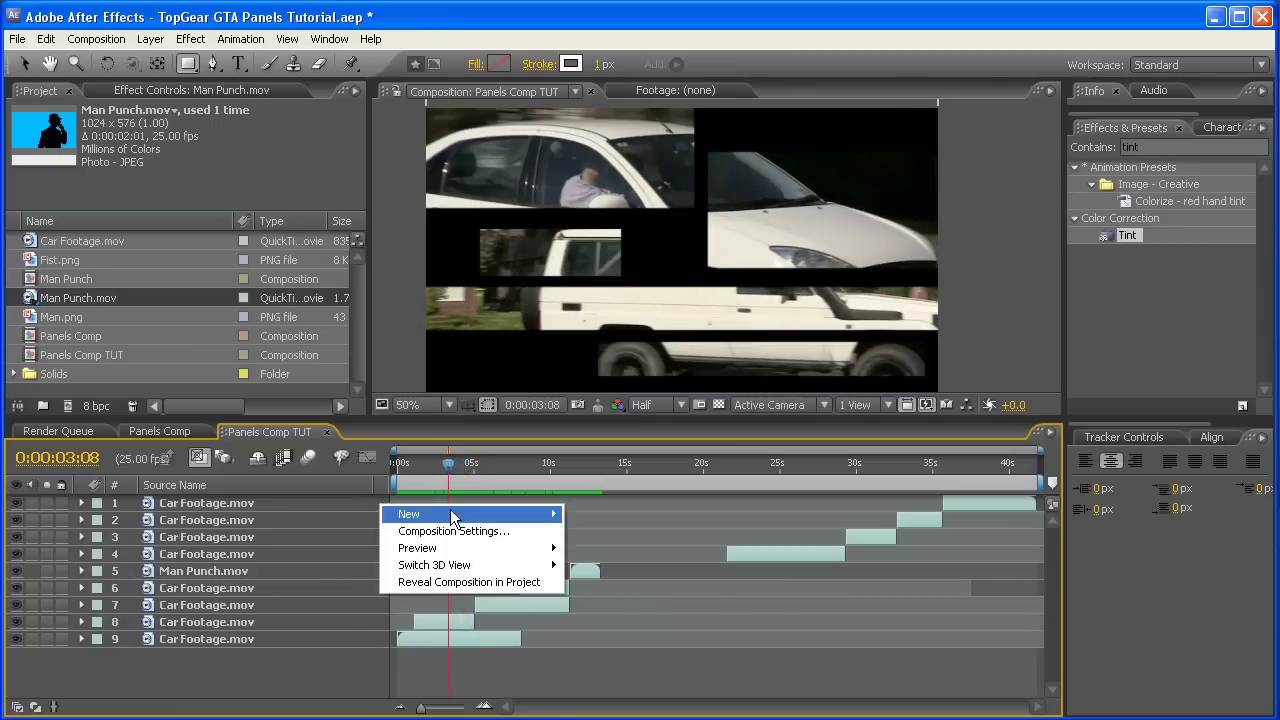
mouse_move(450, 511)
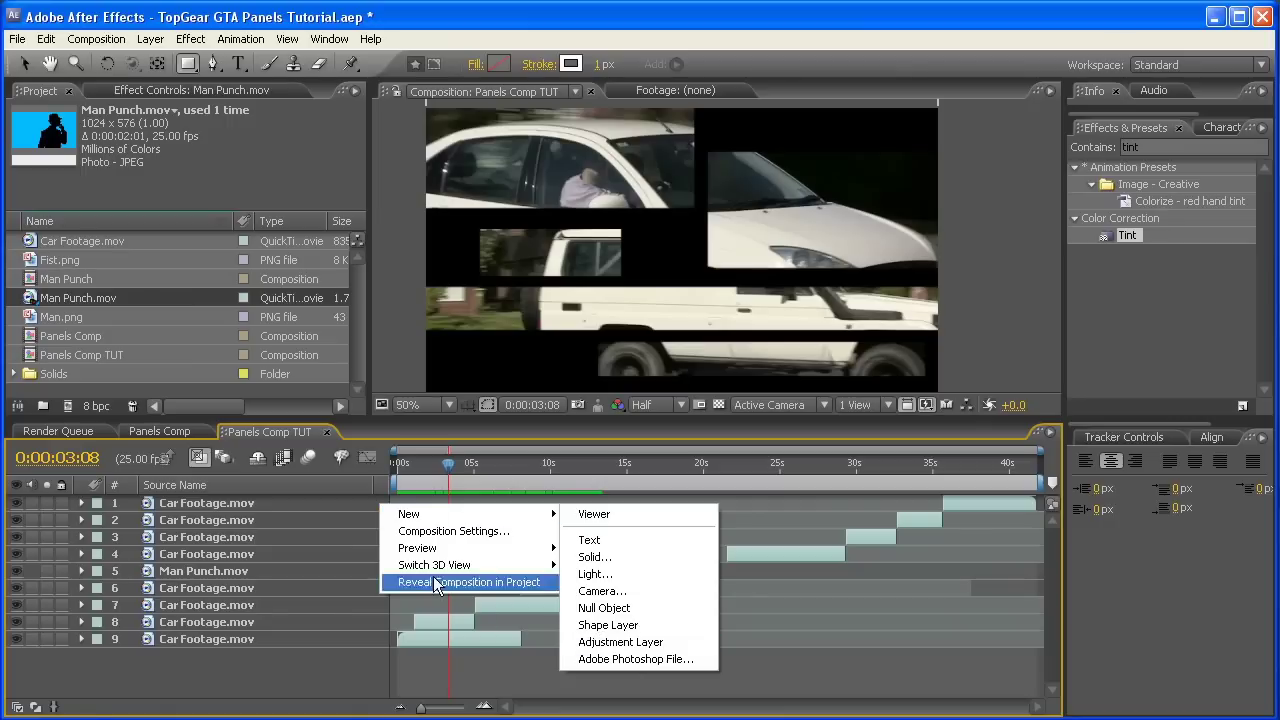
click(372, 503)
right_click(381, 508)
mouse_move(439, 510)
click(648, 640)
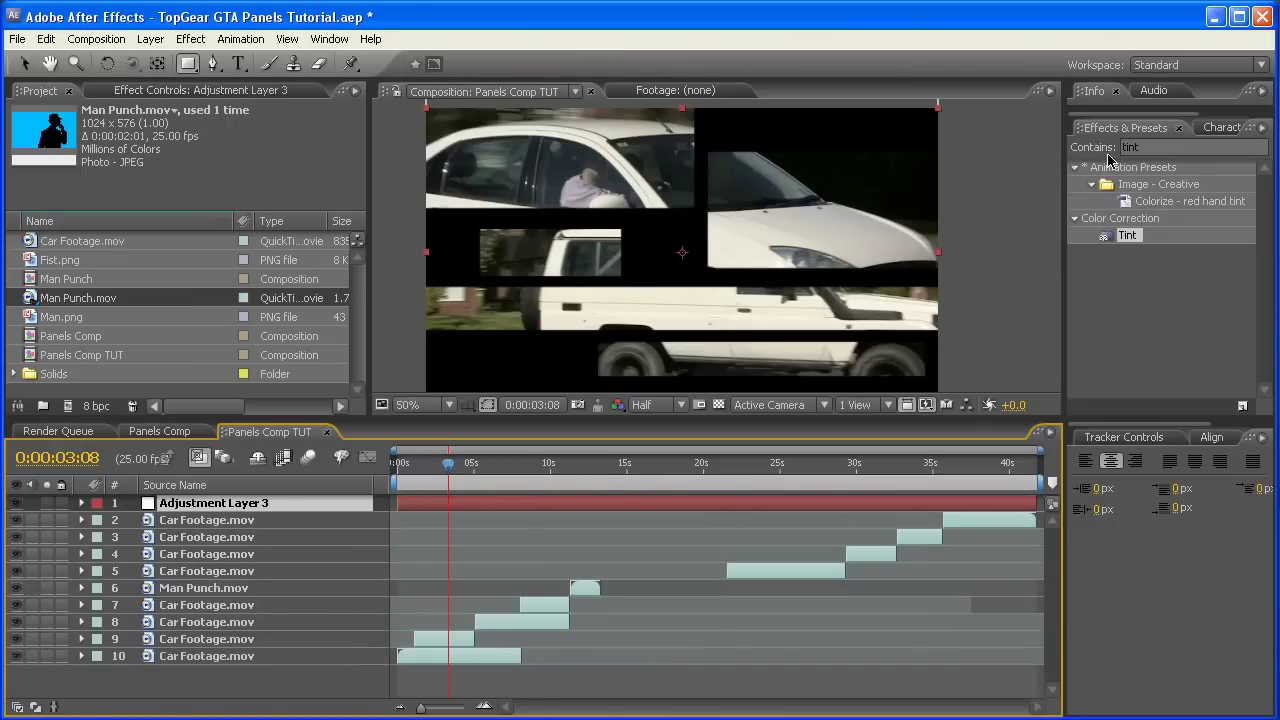
Apply Curves to Adjustment Layer 3 and shape a contrasty RGB S-curve
click(1155, 147)
text(curv)
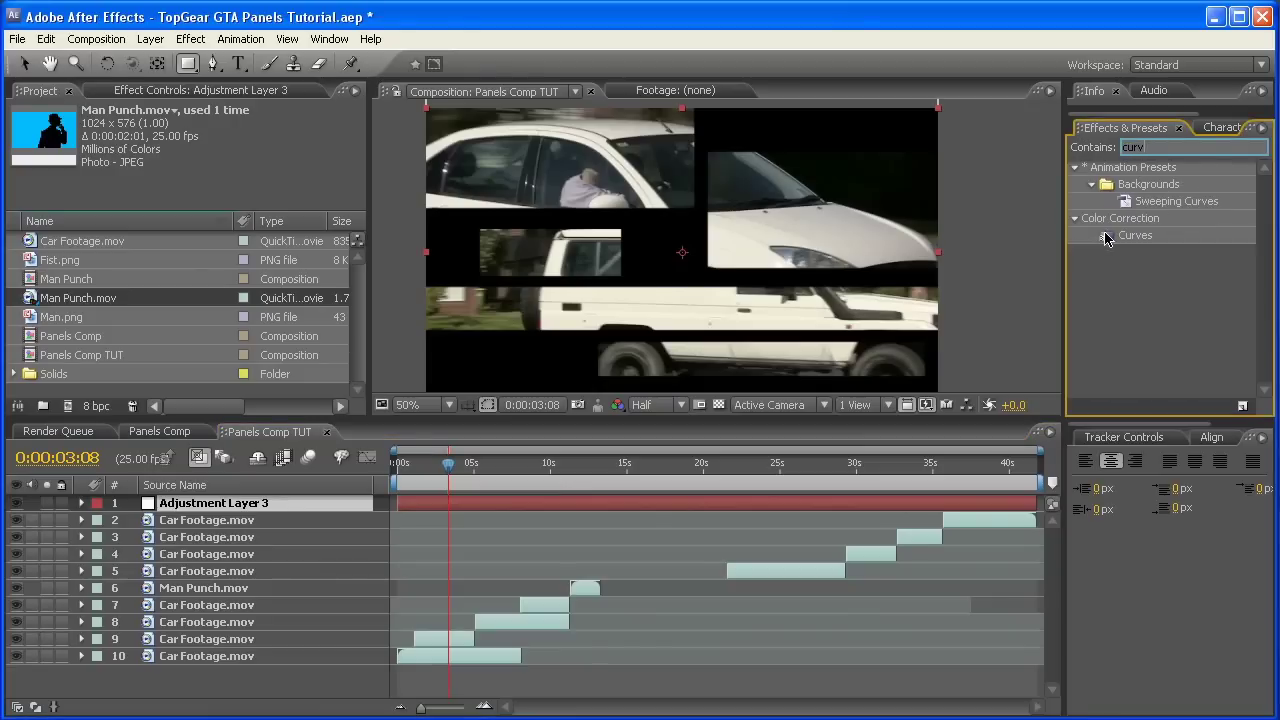
drag(1106, 238, 243, 505)
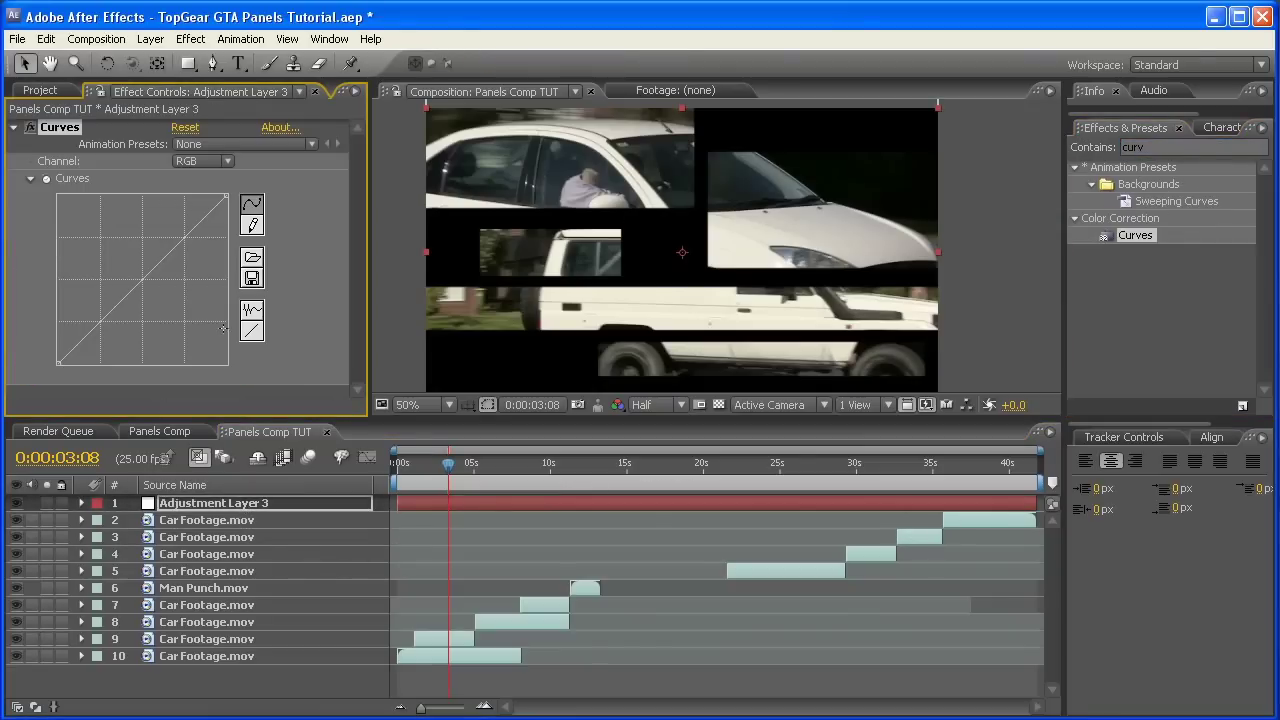
drag(122, 296, 130, 308)
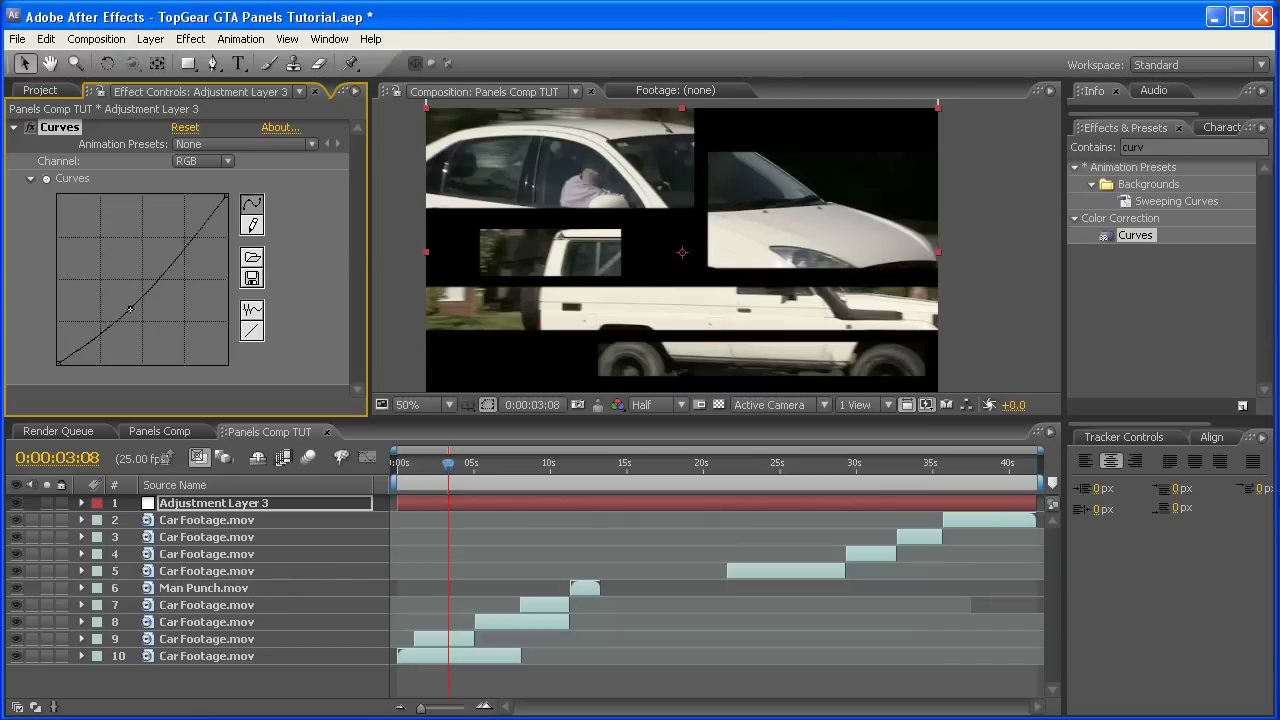
drag(170, 256, 169, 251)
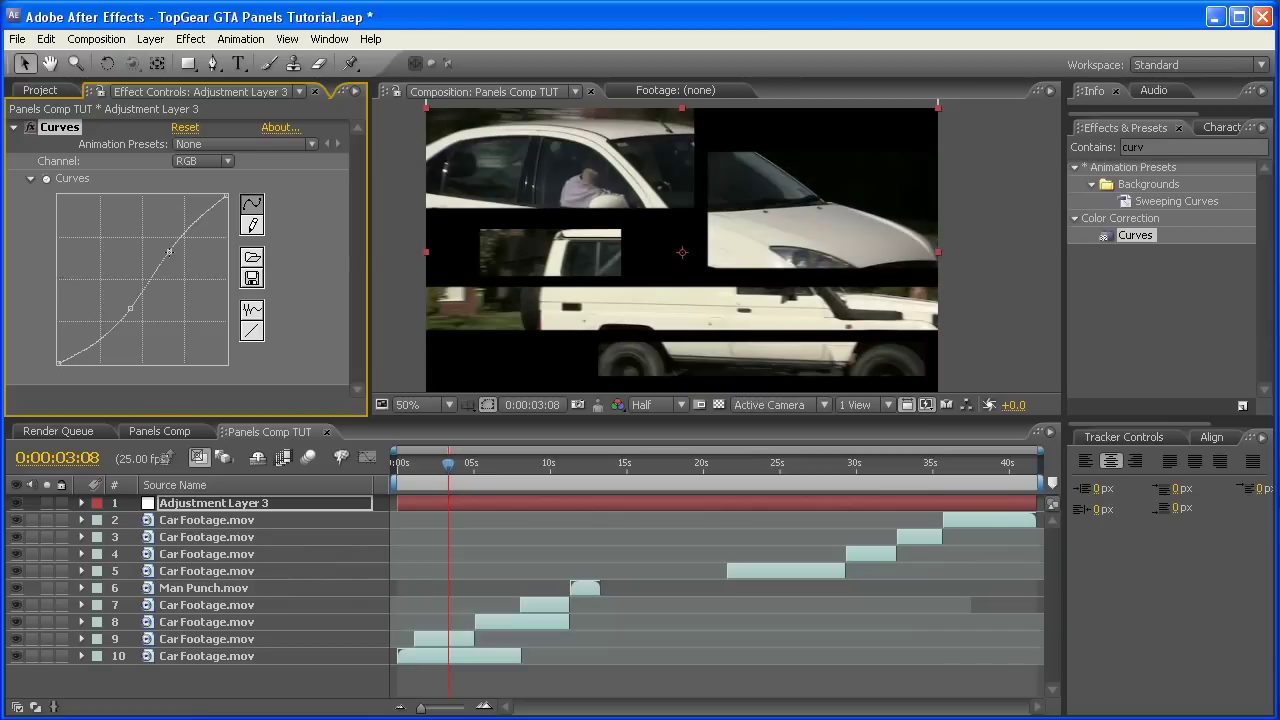
drag(130, 308, 130, 312)
drag(169, 254, 170, 244)
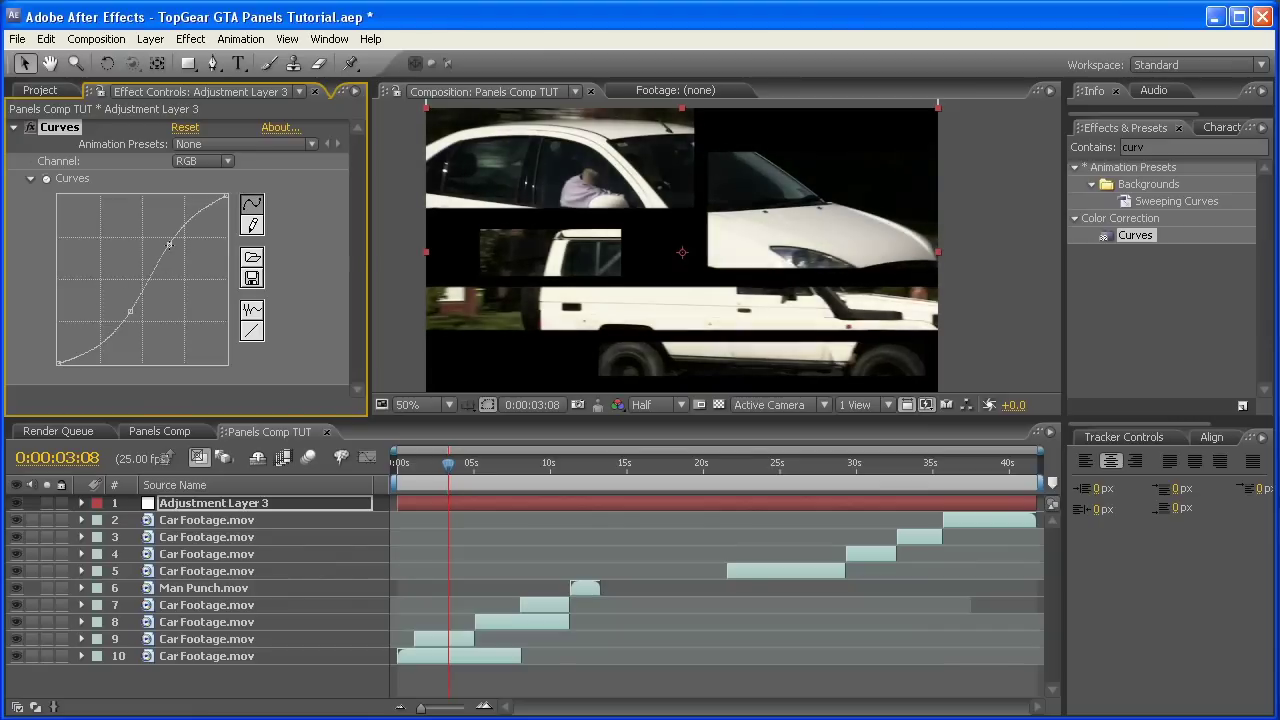
Bow the Red and Green curves upward, then switch to the Blue channel to lower it
click(206, 163)
click(218, 184)
drag(139, 283, 137, 271)
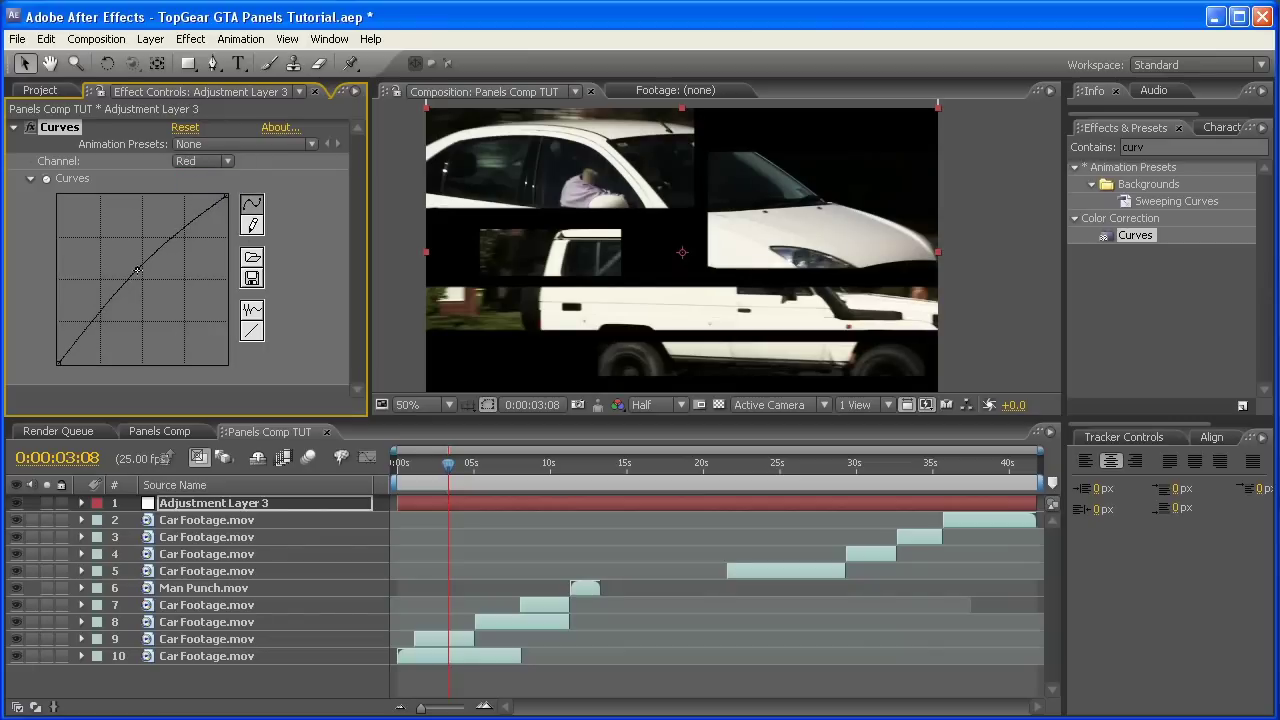
click(206, 162)
click(205, 178)
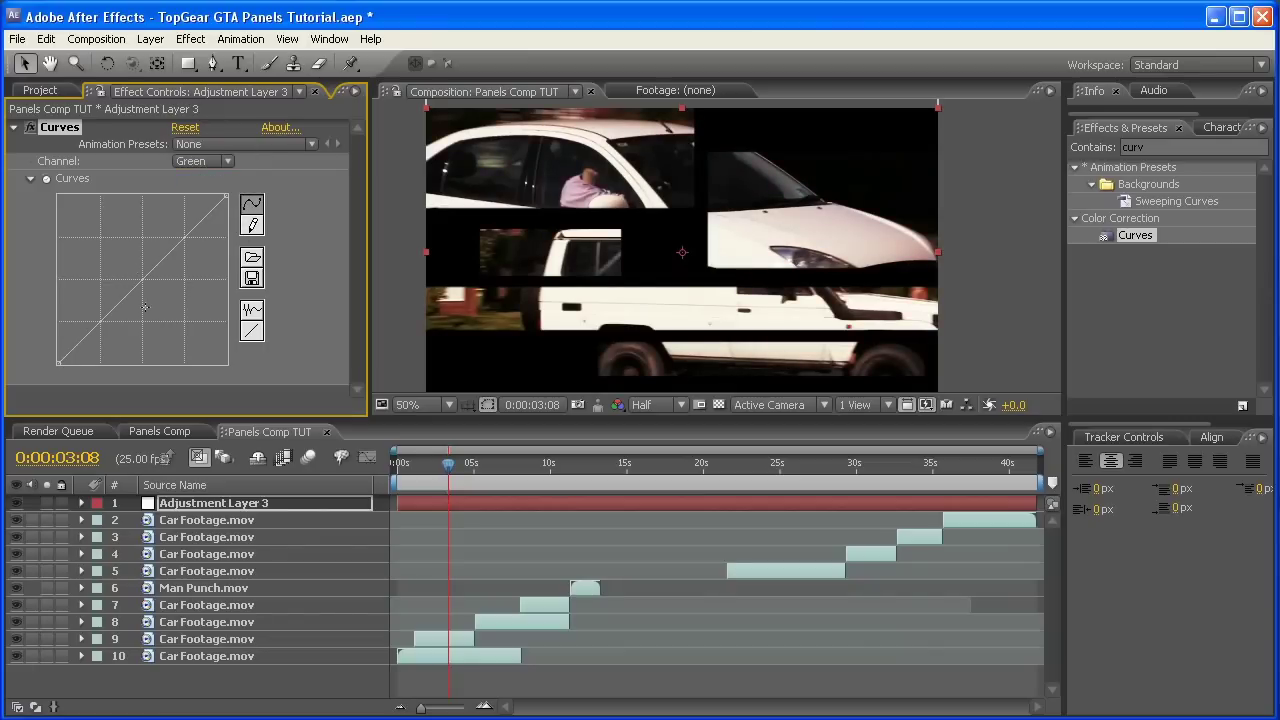
mouse_move(139, 283)
mouse_down()
mouse_move(137, 271)
mouse_move(155, 298)
mouse_up()
click(206, 161)
click(200, 177)
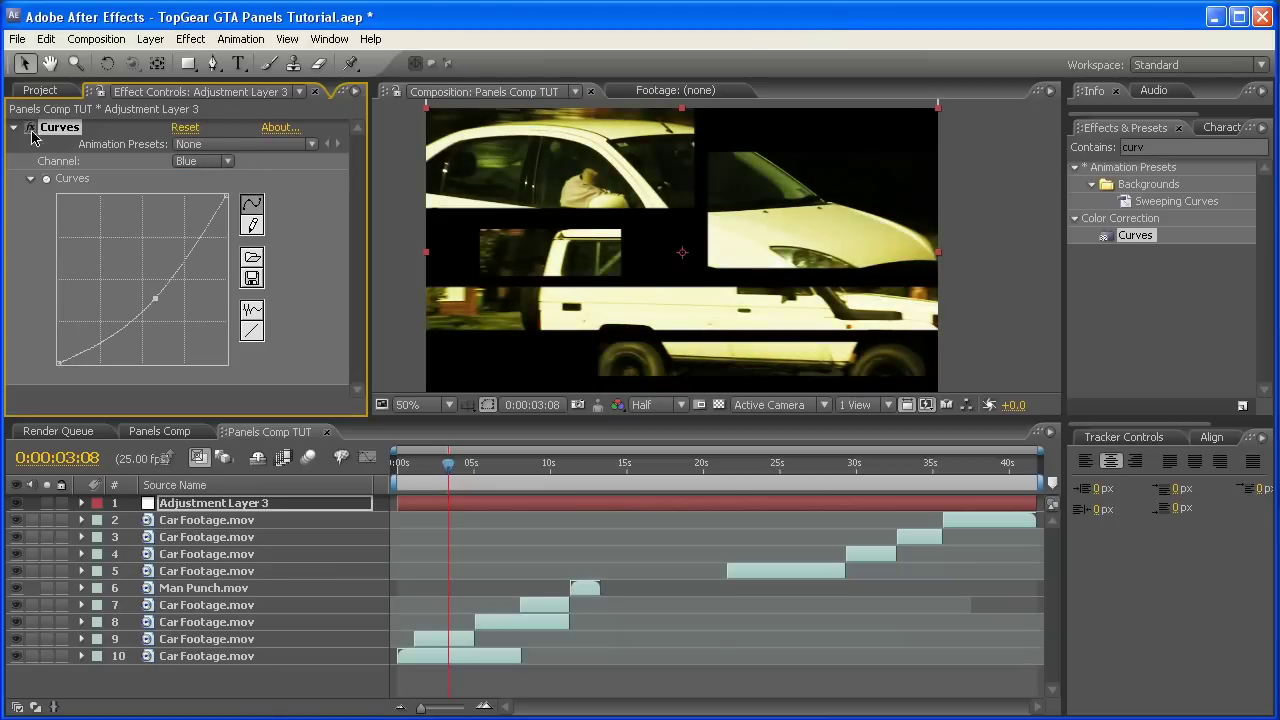
click(1179, 146)
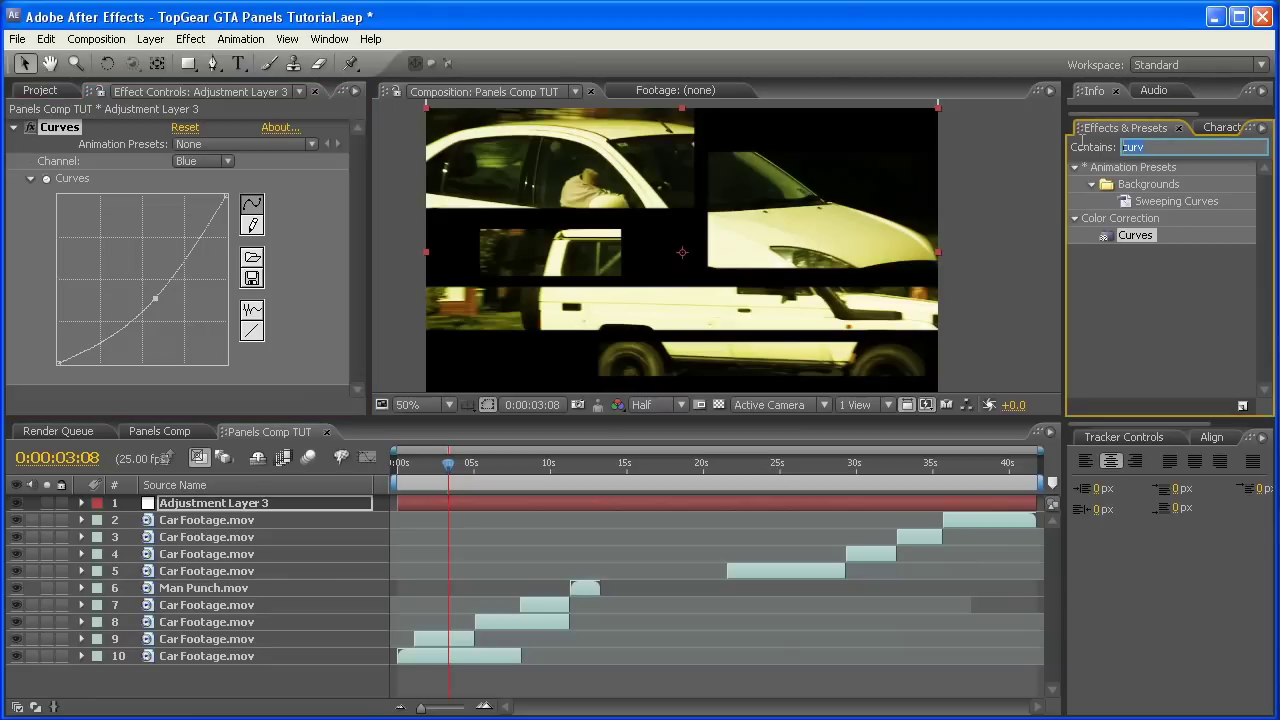
Apply Tint to Adjustment Layer 3 and scrub back to about 1 second to preview
text(tint)
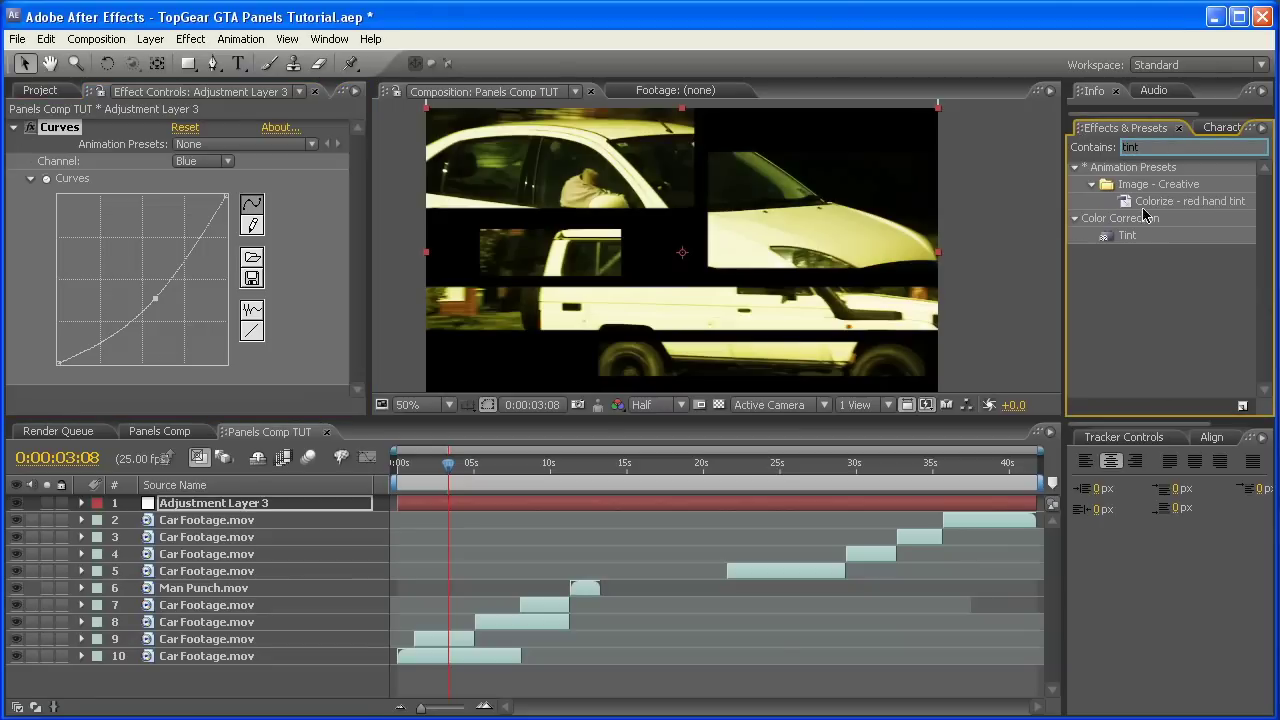
drag(1104, 240, 575, 249)
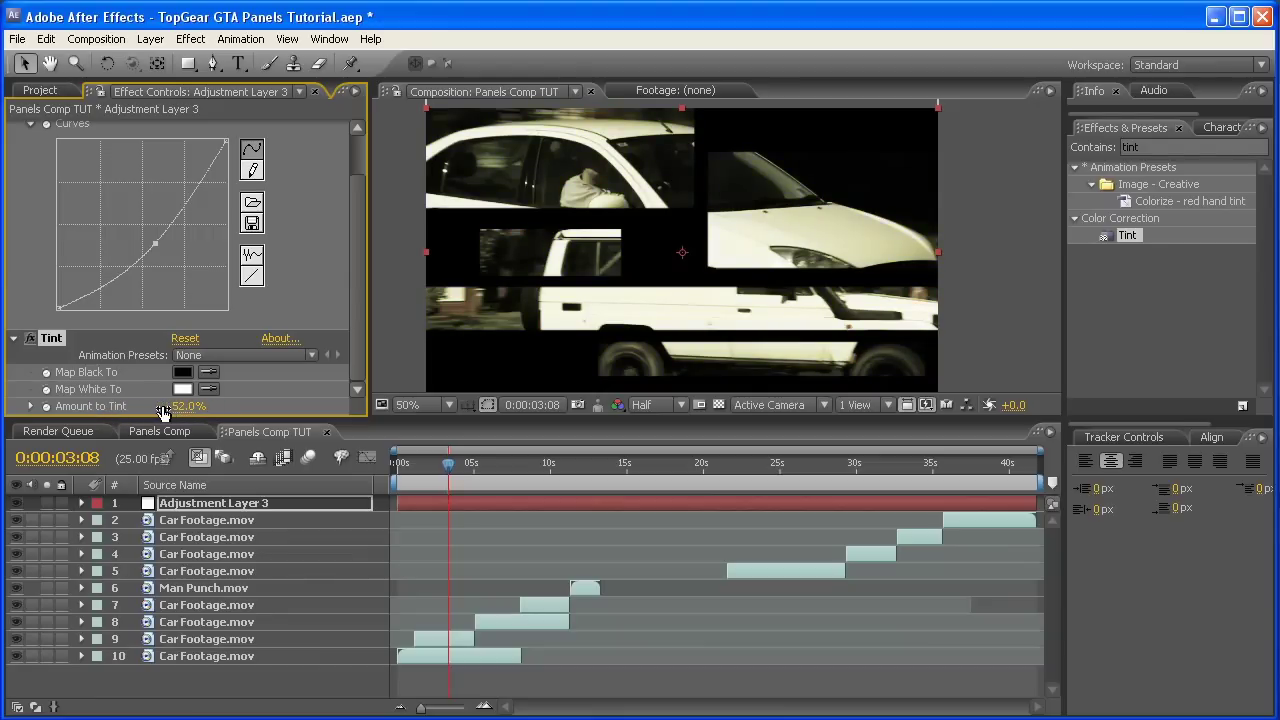
click(466, 533)
drag(448, 475, 416, 498)
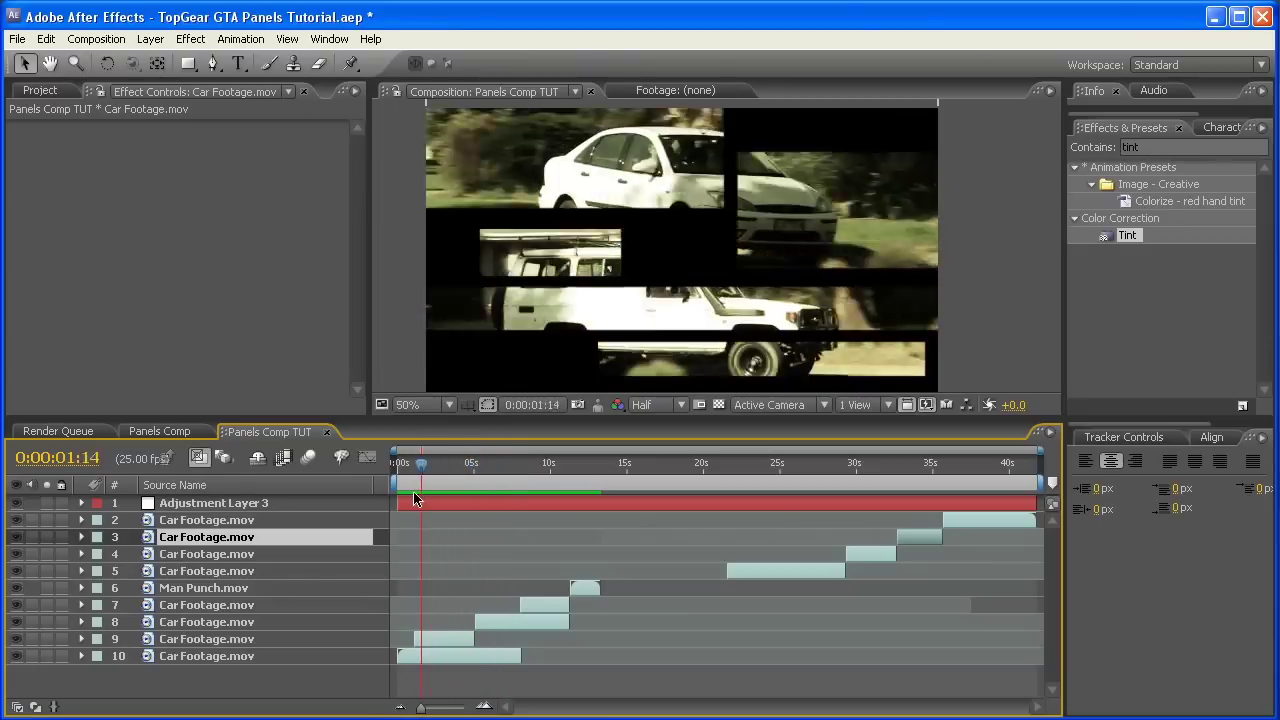